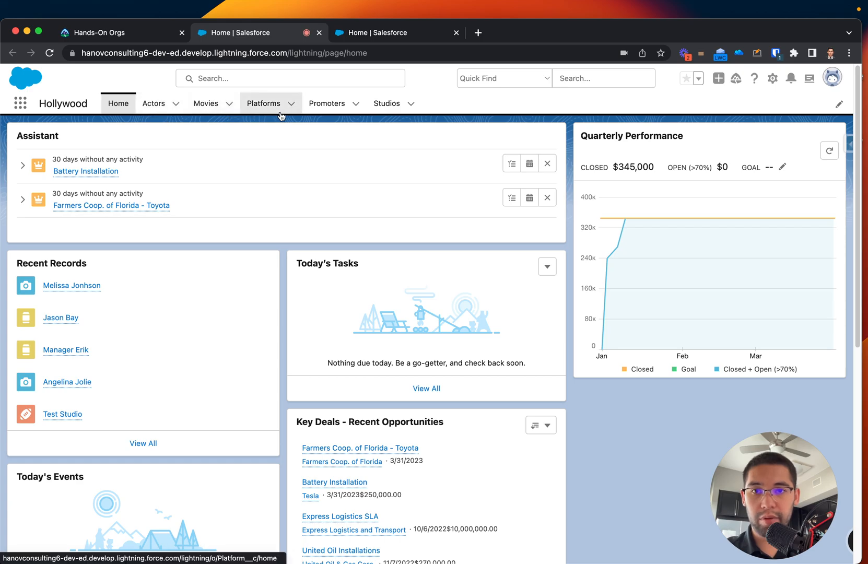
- Reposition Platform__c and Movie__c slightly higher in the Schema Builder diagram and line up the Actor__c and Studio__c objects
{"action": "left_click", "coordinate": [392, 33]}
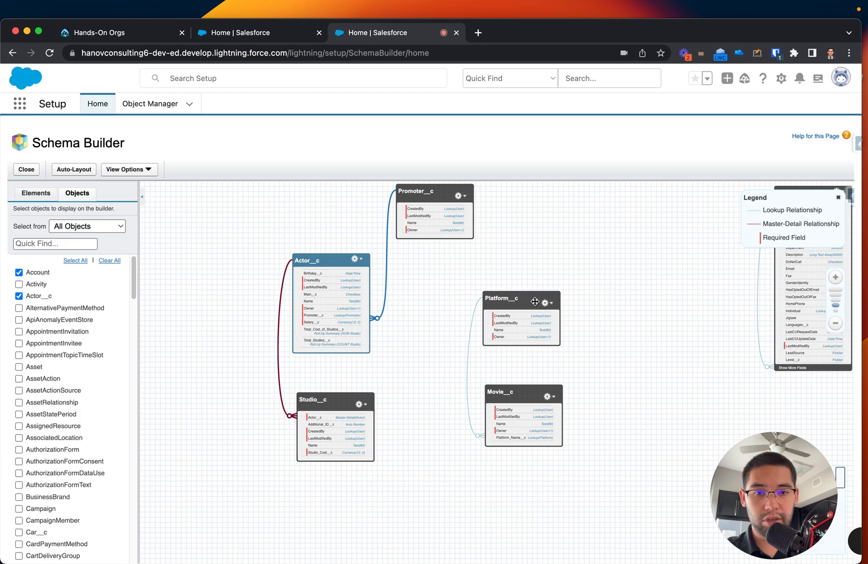
{"action": "left_click_drag", "start_coordinate": [533, 301], "coordinate": [535, 283]}
{"action": "left_click_drag", "start_coordinate": [526, 386], "coordinate": [527, 376]}
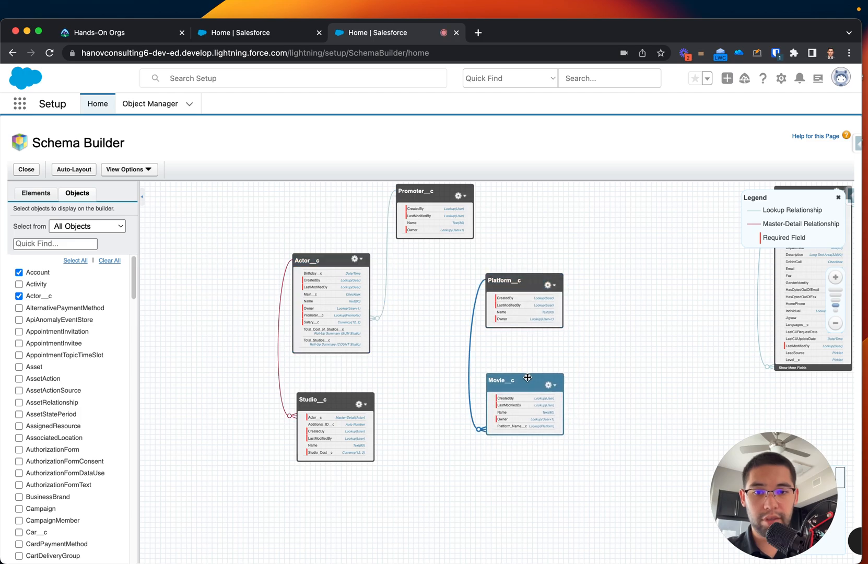
{"action": "left_click_drag", "start_coordinate": [459, 316], "coordinate": [461, 347]}
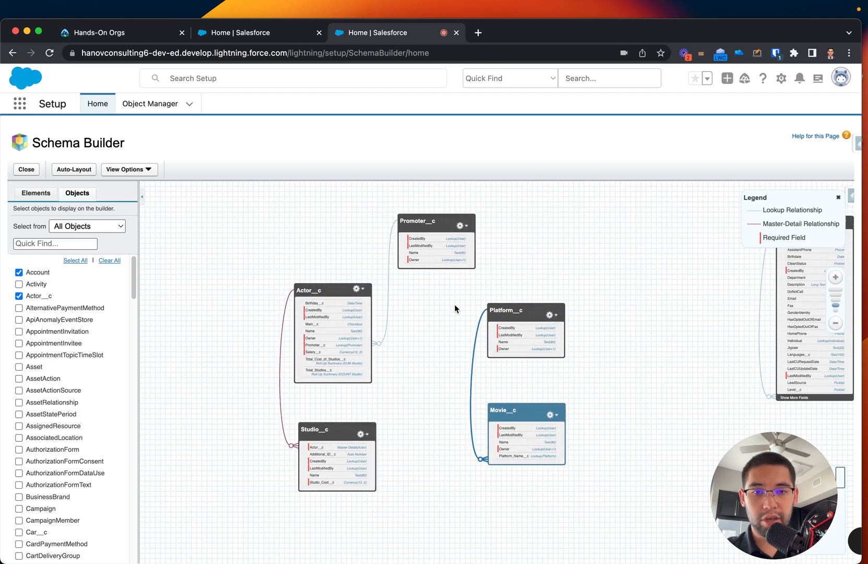
{"action": "left_click_drag", "start_coordinate": [327, 293], "coordinate": [328, 290]}
{"action": "left_click_drag", "start_coordinate": [327, 429], "coordinate": [325, 428]}
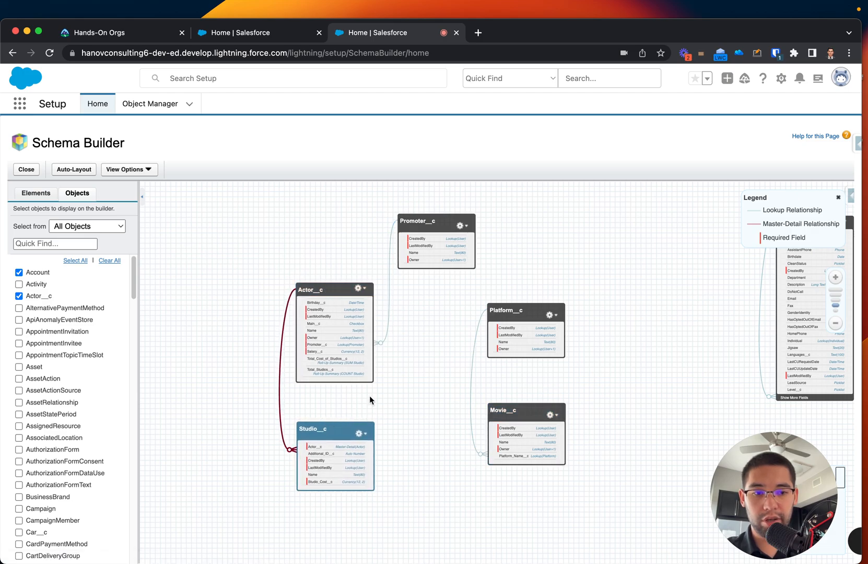
- Examine the master-detail relationship between Actor__c and Studio__c and the fields of both objects, including Actor__c's roll-up summary fields
{"action": "mouse_move", "coordinate": [288, 306]}
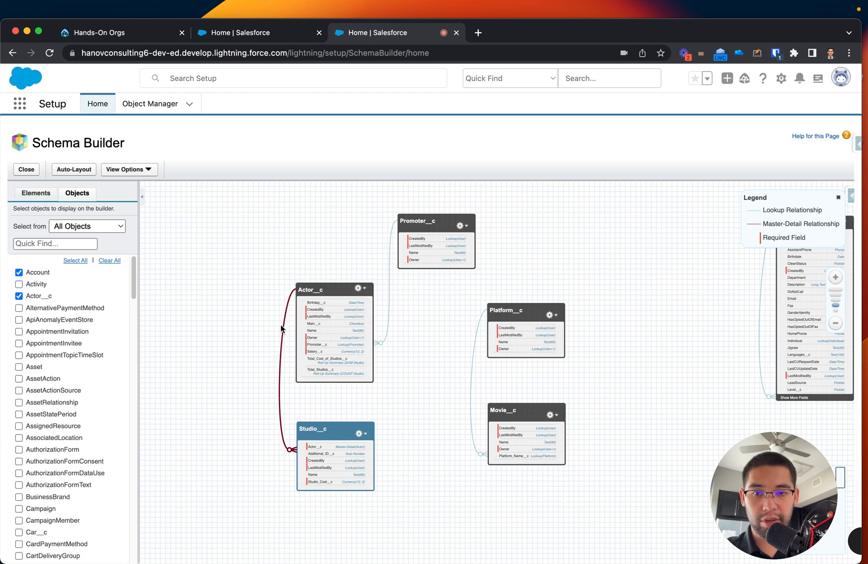
{"action": "mouse_move", "coordinate": [282, 360]}
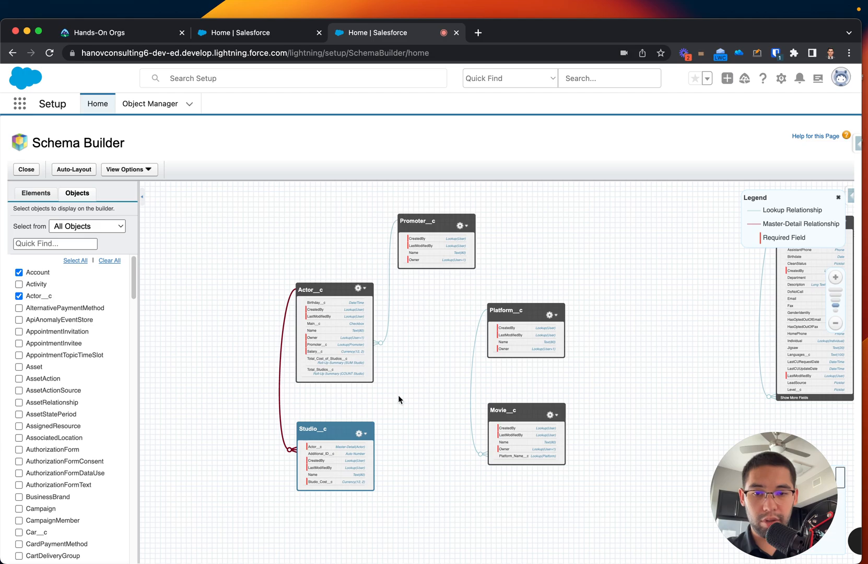
{"action": "left_click", "coordinate": [834, 280]}
{"action": "left_click", "coordinate": [833, 280]}
{"action": "left_click", "coordinate": [834, 280]}
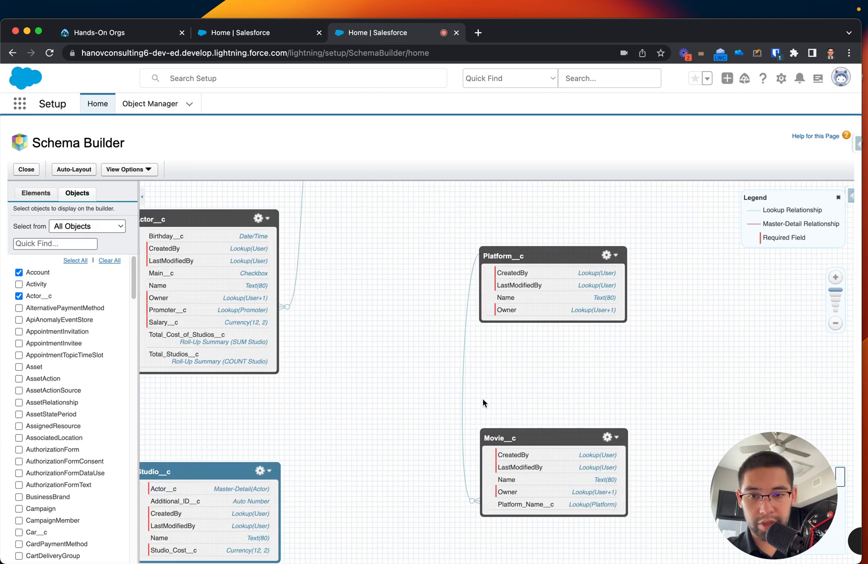
{"action": "left_click_drag", "start_coordinate": [404, 408], "coordinate": [554, 307]}
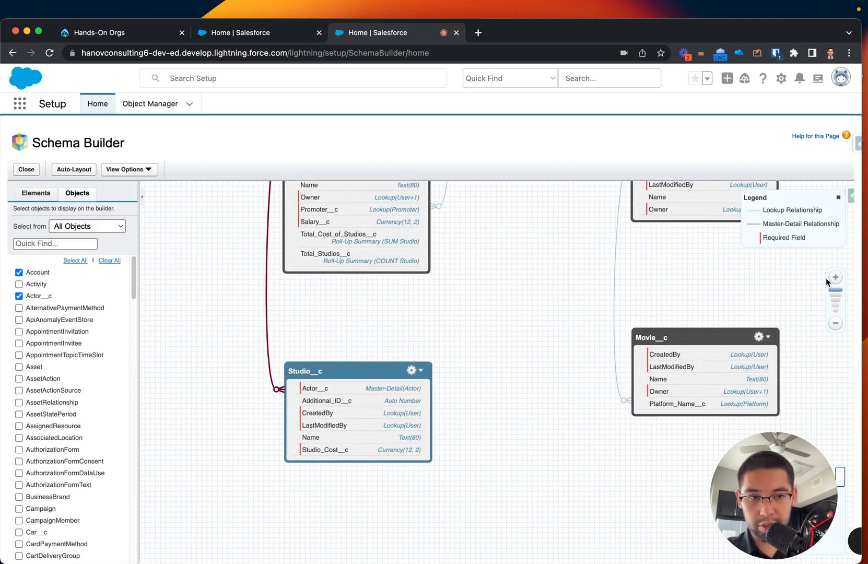
{"action": "left_click_drag", "start_coordinate": [506, 340], "coordinate": [575, 358]}
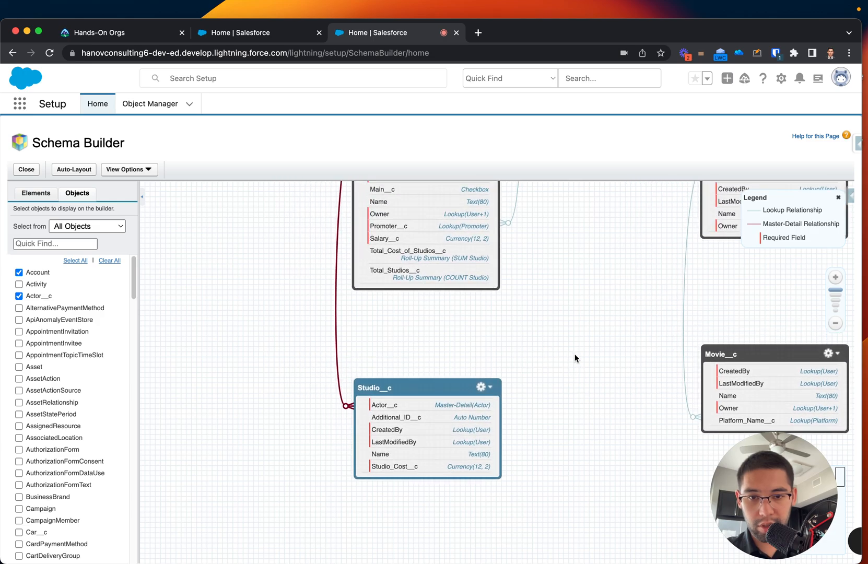
{"action": "left_click_drag", "start_coordinate": [530, 302], "coordinate": [519, 405]}
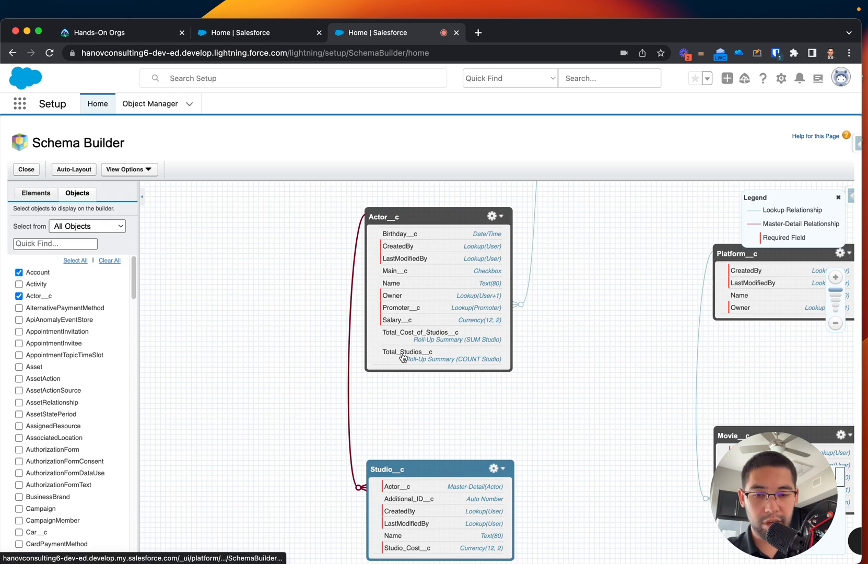
{"action": "mouse_move", "coordinate": [349, 352]}
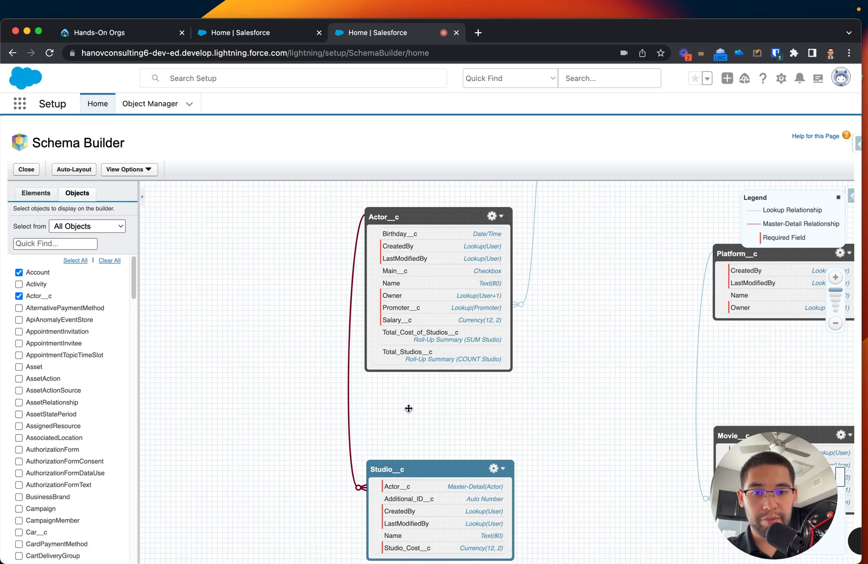
- Open the Las Vegas Studio record in the Hollywood app and review its Studio Cost and related lists
{"action": "left_click", "coordinate": [246, 35]}
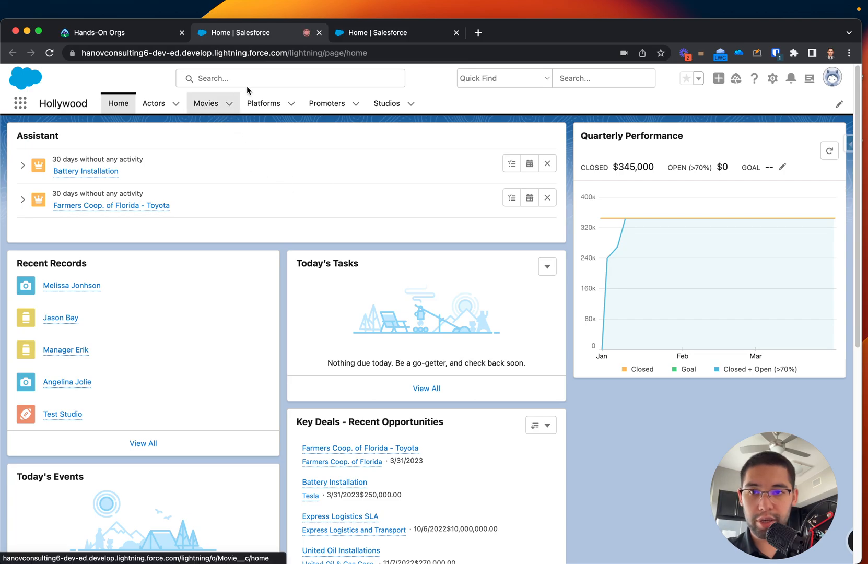
{"action": "left_click", "coordinate": [382, 33]}
{"action": "left_click", "coordinate": [261, 35]}
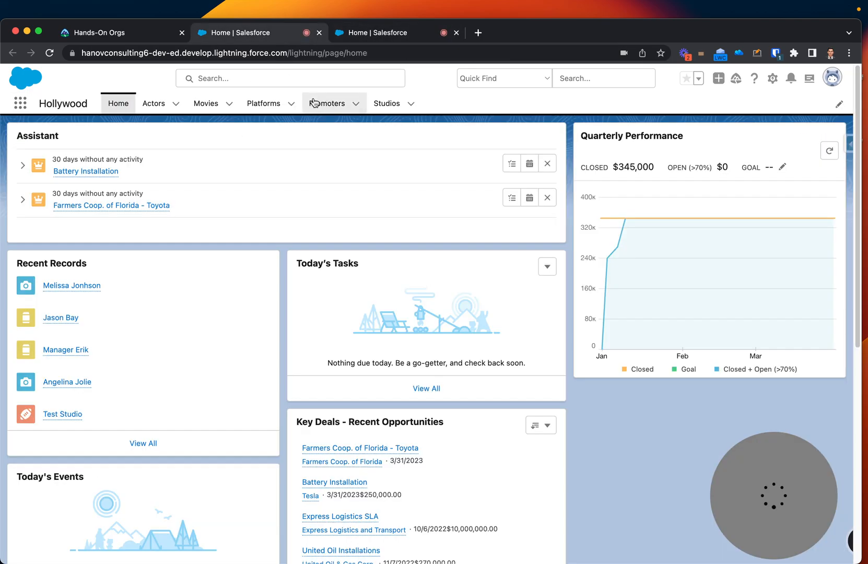
{"action": "left_click", "coordinate": [387, 103]}
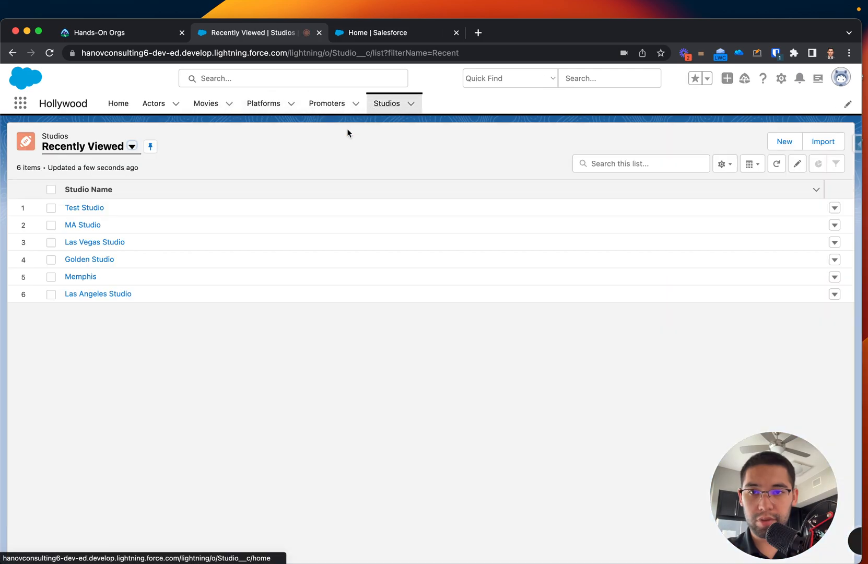
{"action": "left_click", "coordinate": [109, 244]}
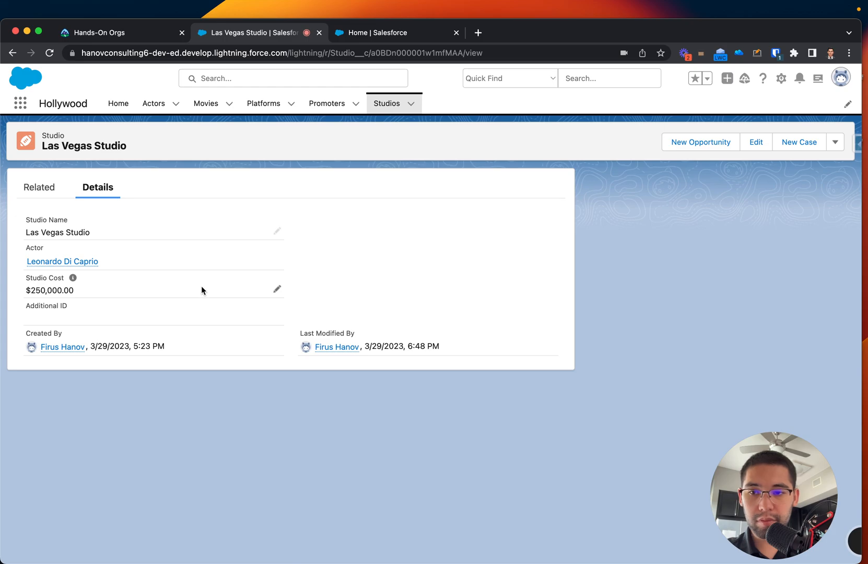
{"action": "mouse_move", "coordinate": [28, 278]}
{"action": "left_mouse_down"}
{"action": "mouse_move", "coordinate": [59, 282]}
{"action": "mouse_move", "coordinate": [35, 290]}
{"action": "left_mouse_up"}
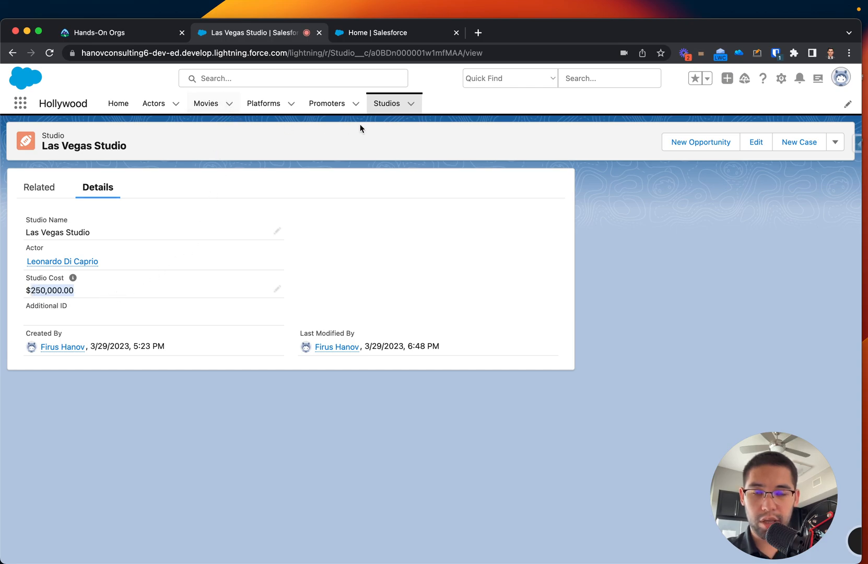
{"action": "left_click", "coordinate": [48, 187]}
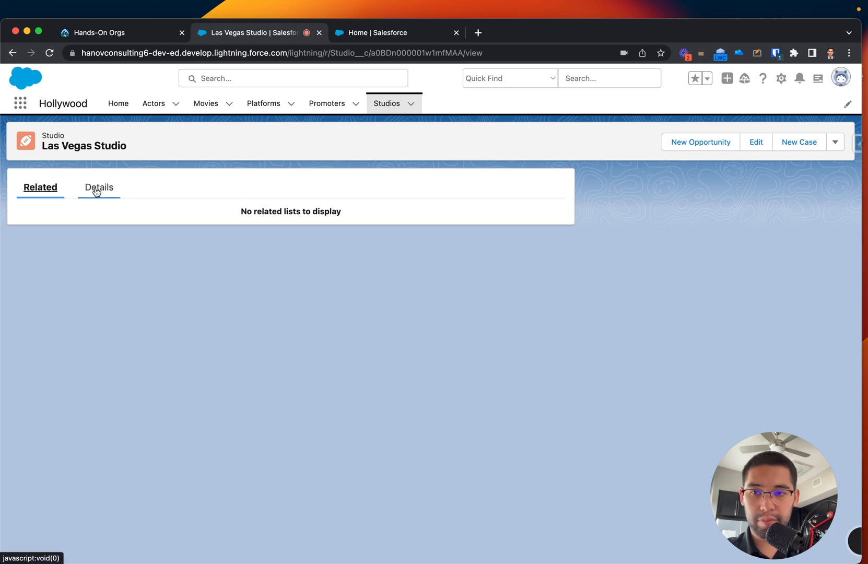
{"action": "left_click", "coordinate": [95, 188]}
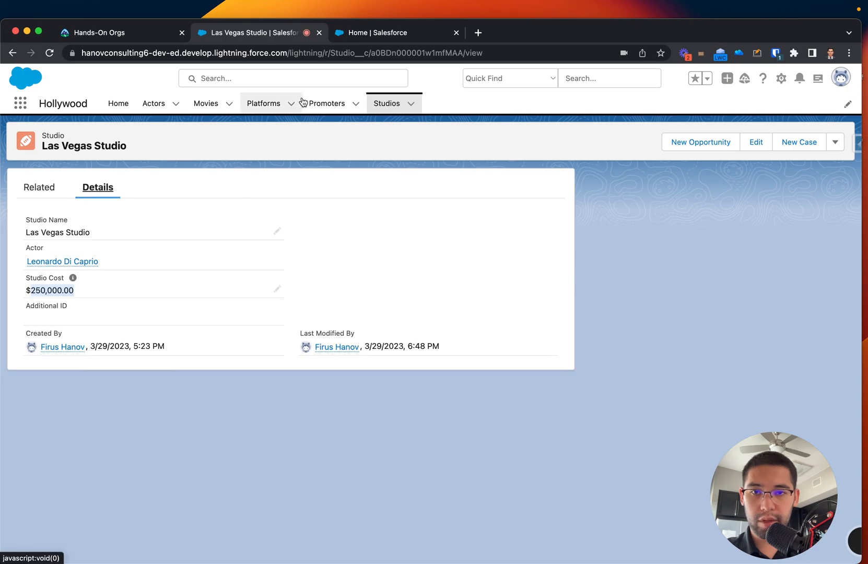
- Open the Leonardo Di Caprio actor record and look through its related studios
{"action": "left_click", "coordinate": [153, 105]}
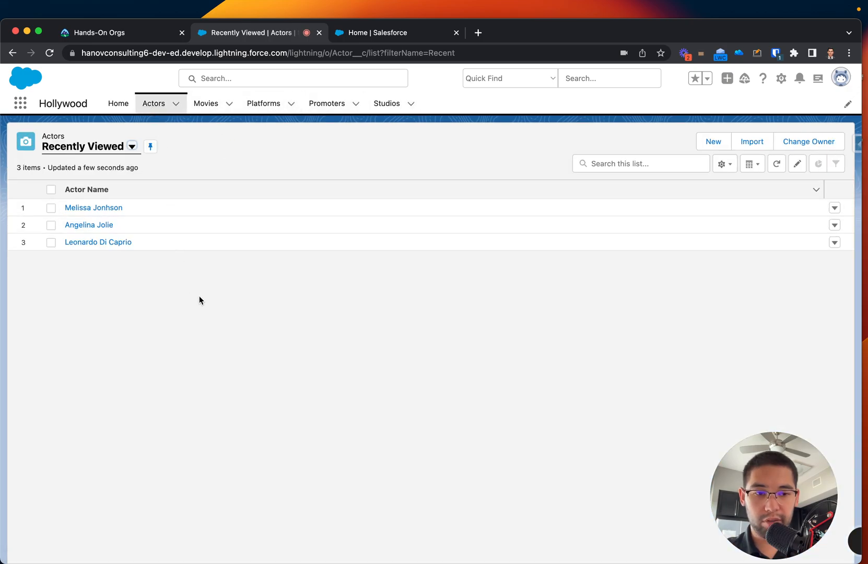
{"action": "left_click", "coordinate": [109, 243]}
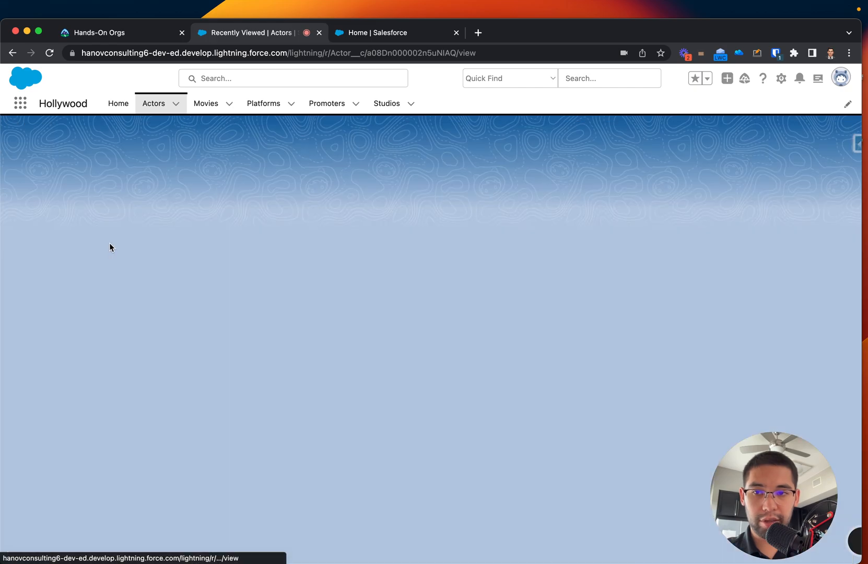
{"action": "left_click", "coordinate": [67, 197]}
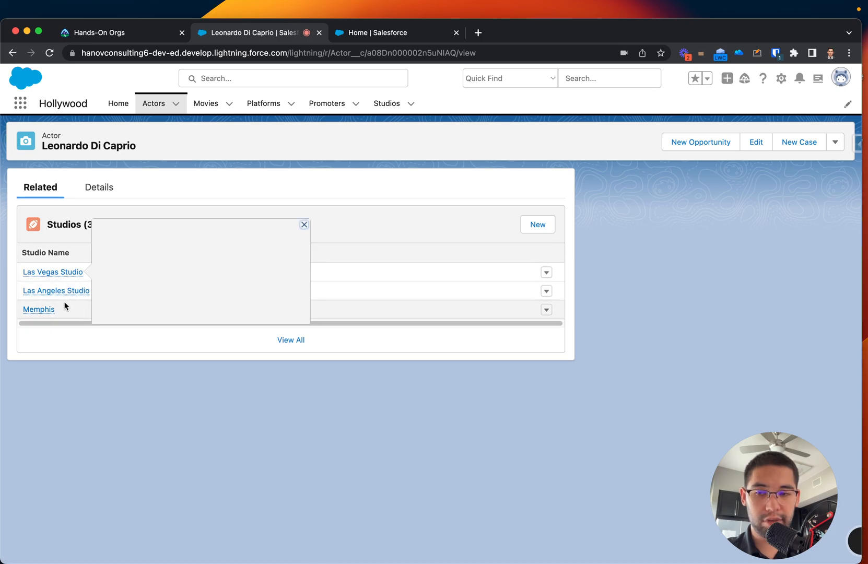
{"action": "mouse_move", "coordinate": [57, 275]}
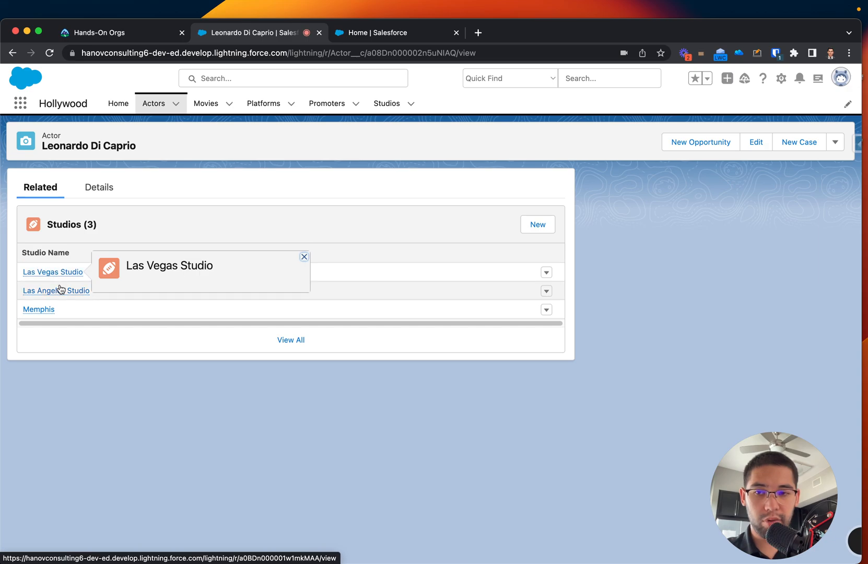
{"action": "mouse_move", "coordinate": [49, 312]}
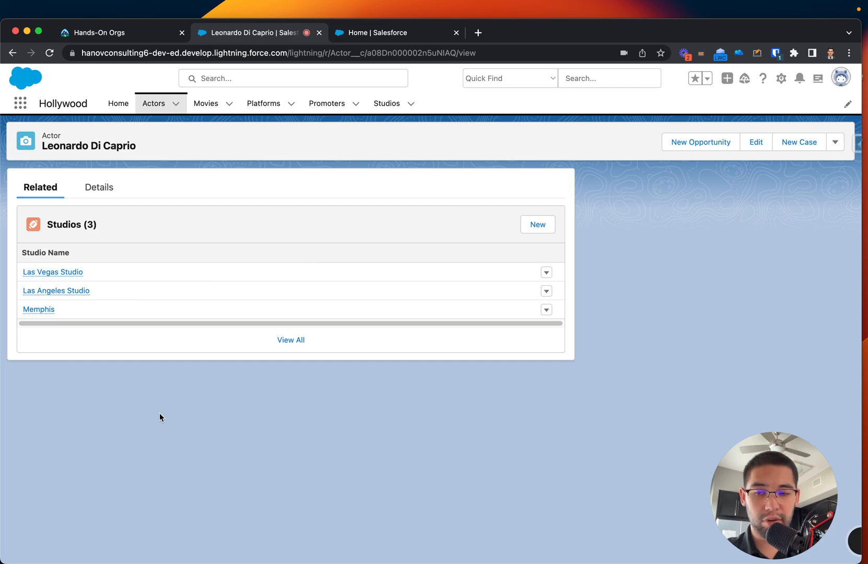
- Compare the Total Studios field in the actor's details with the studios in the related list
{"action": "left_click", "coordinate": [106, 187]}
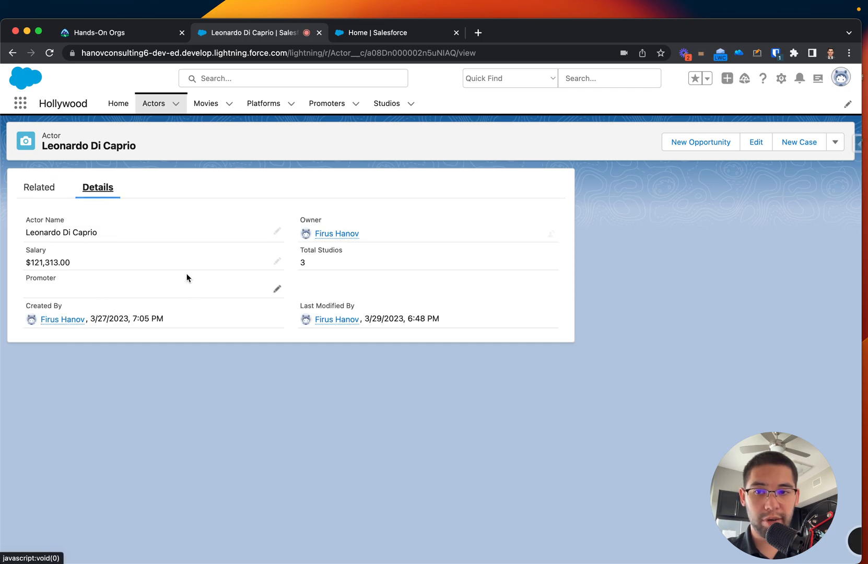
{"action": "left_click", "coordinate": [48, 190]}
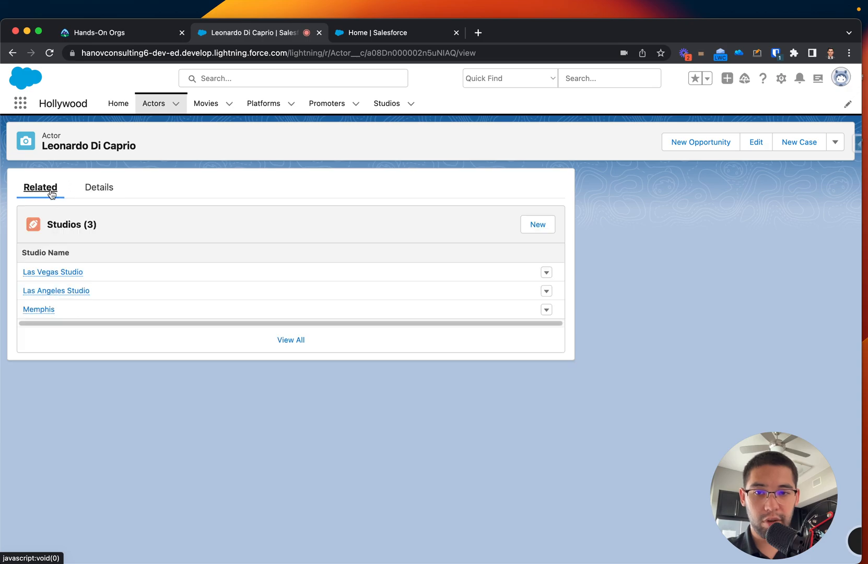
{"action": "left_click", "coordinate": [98, 187]}
{"action": "left_click_drag", "start_coordinate": [300, 255], "coordinate": [340, 253]}
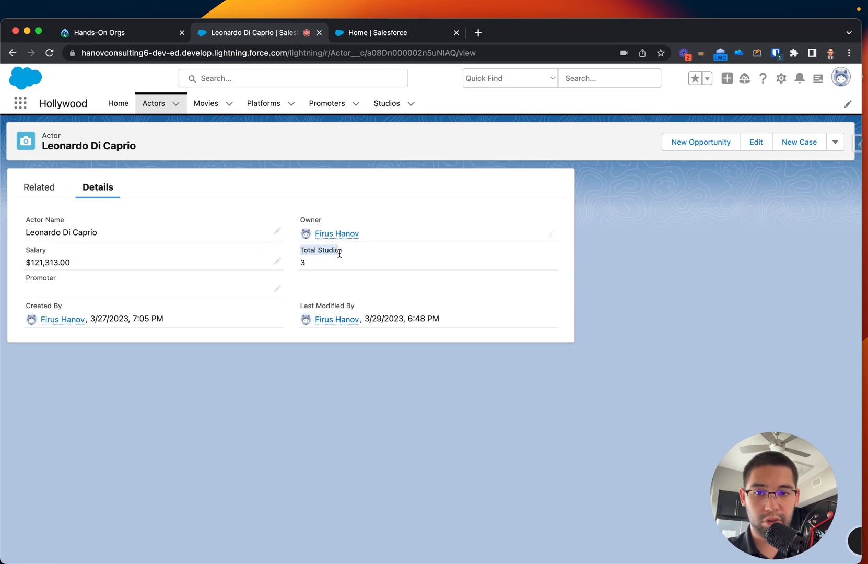
{"action": "left_click", "coordinate": [49, 190]}
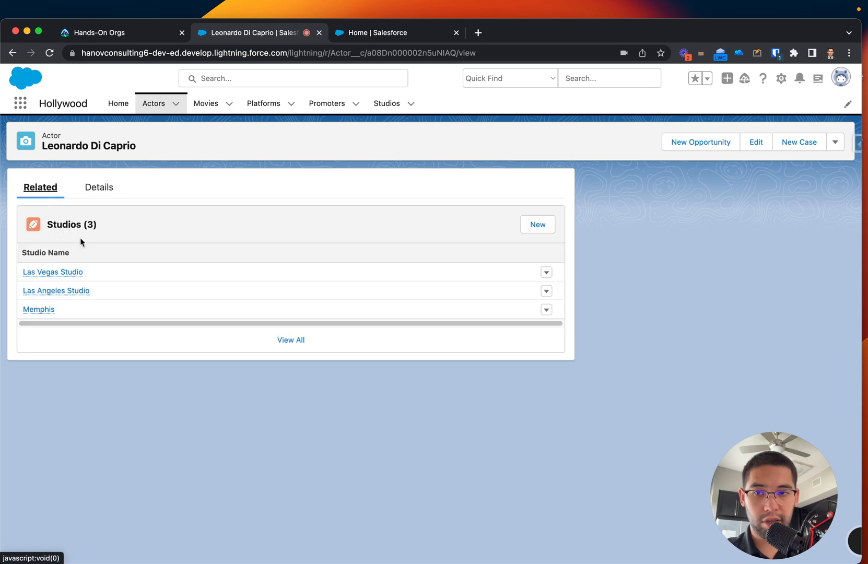
{"action": "left_click", "coordinate": [99, 187]}
{"action": "double_click", "coordinate": [302, 262]}
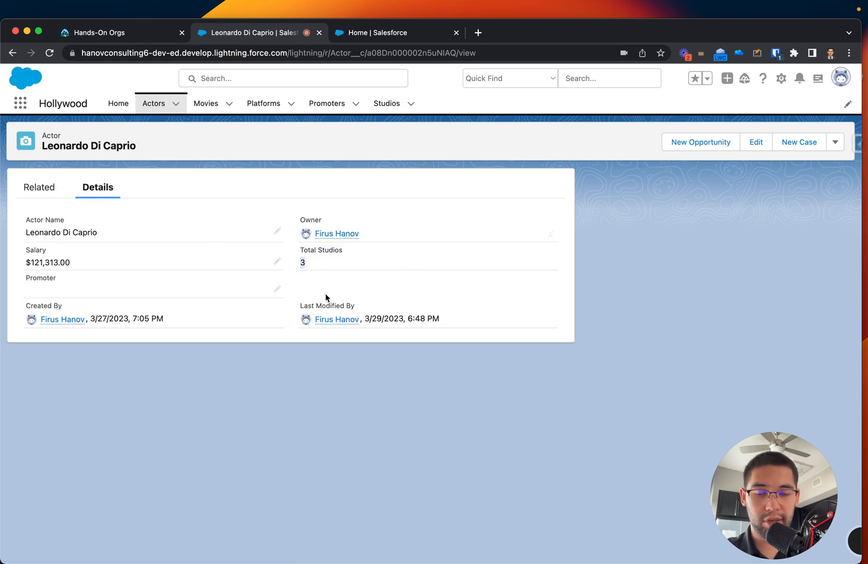
{"action": "left_click", "coordinate": [39, 188]}
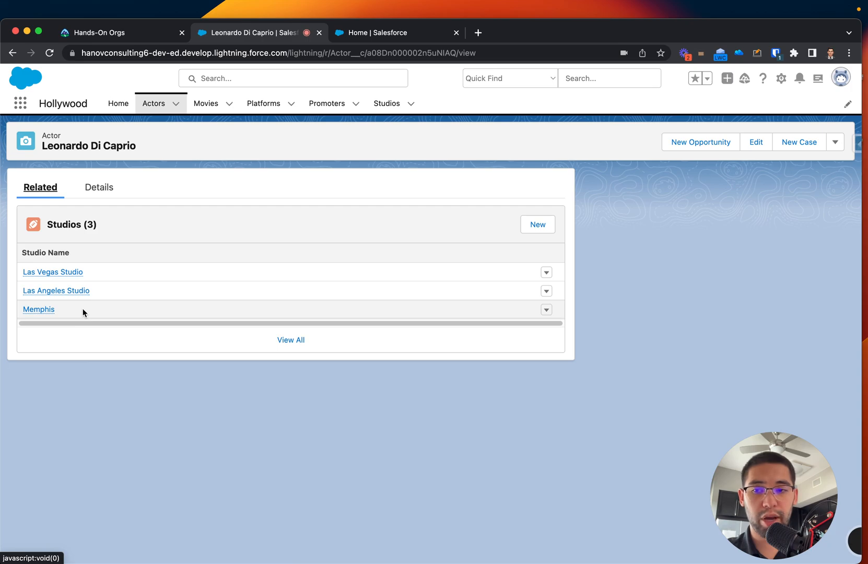
{"action": "mouse_move", "coordinate": [81, 294]}
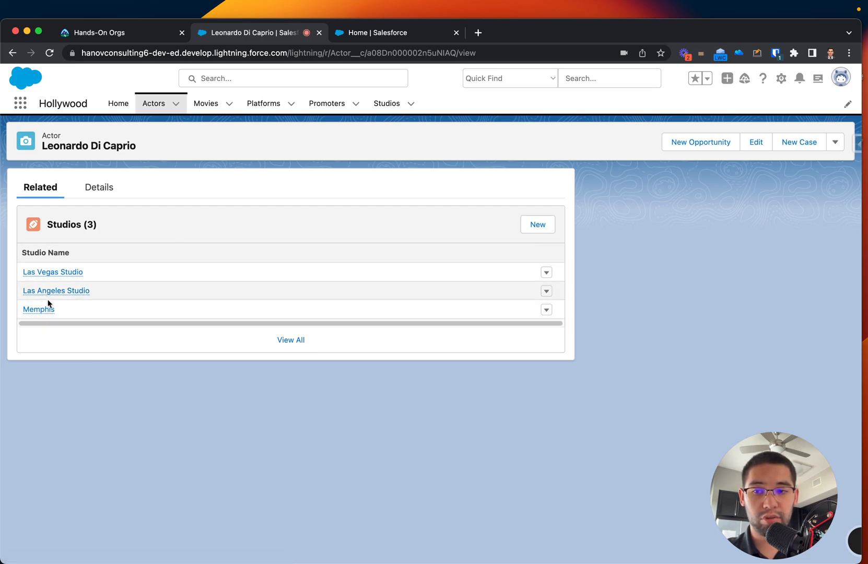
{"action": "left_click", "coordinate": [96, 194]}
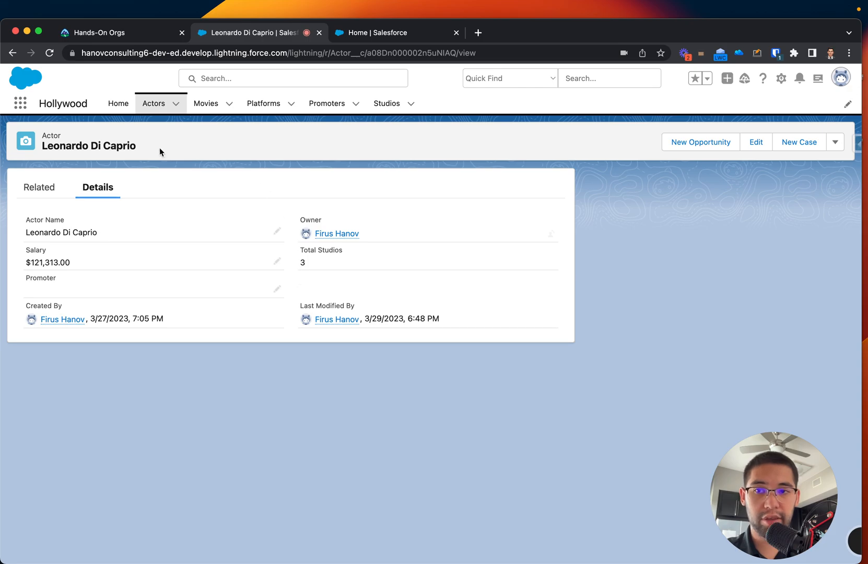
{"action": "left_click_drag", "start_coordinate": [134, 145], "coordinate": [42, 146]}
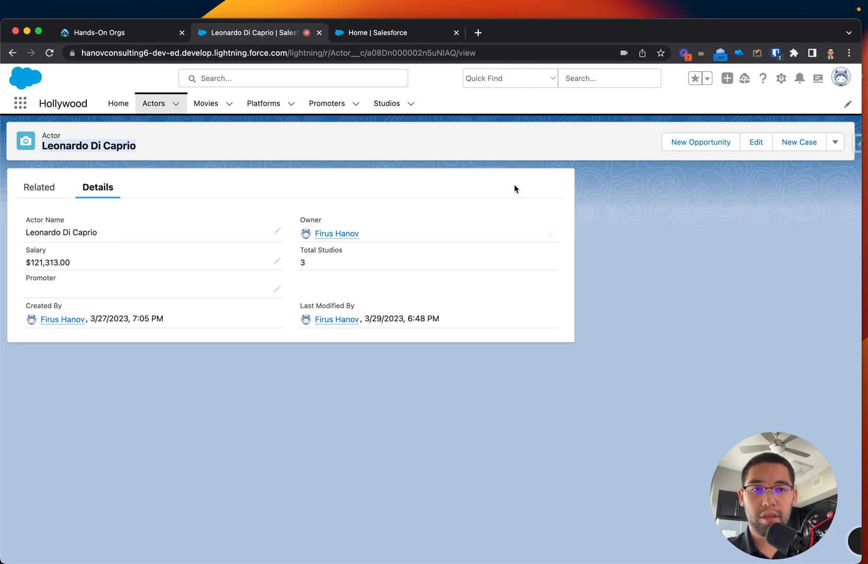
- Open Setup for the current app and go to the Object Manager
{"action": "left_click", "coordinate": [781, 78]}
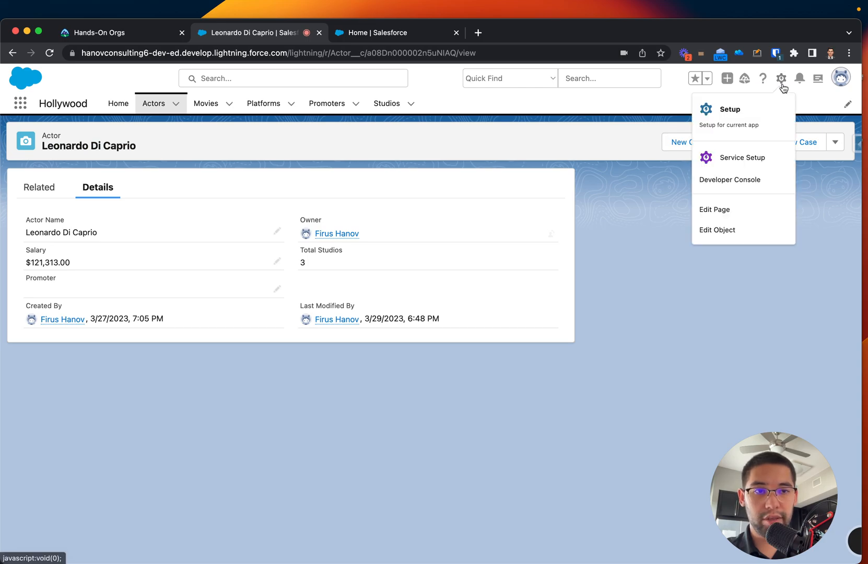
{"action": "left_click", "coordinate": [730, 111]}
{"action": "left_click", "coordinate": [405, 34]}
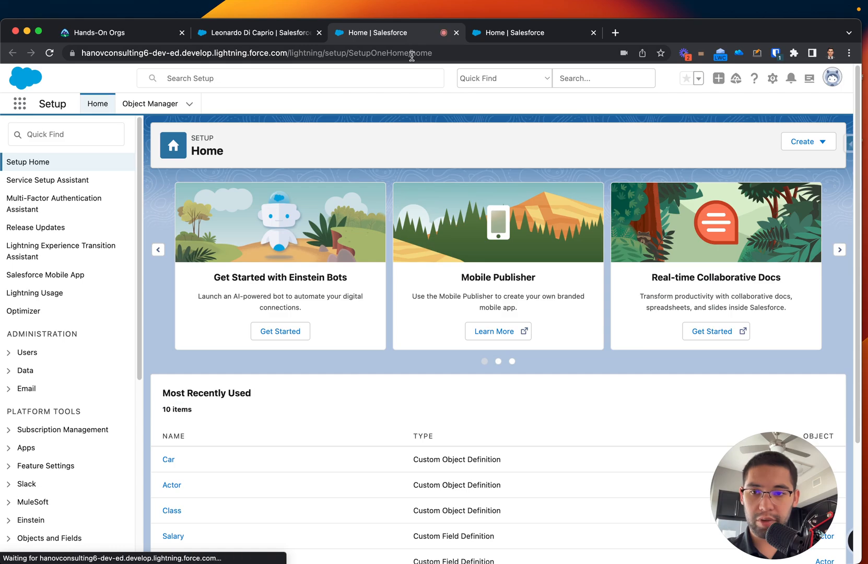
{"action": "left_click", "coordinate": [173, 104]}
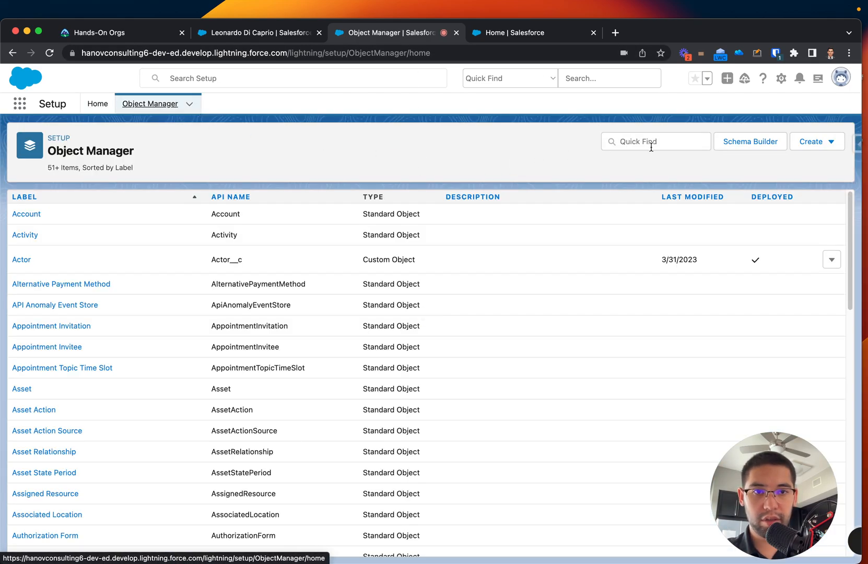
- Find the Actor object in the Object Manager and open its fields and relationships
{"action": "left_click", "coordinate": [652, 148]}
{"action": "type", "text": "actor"}
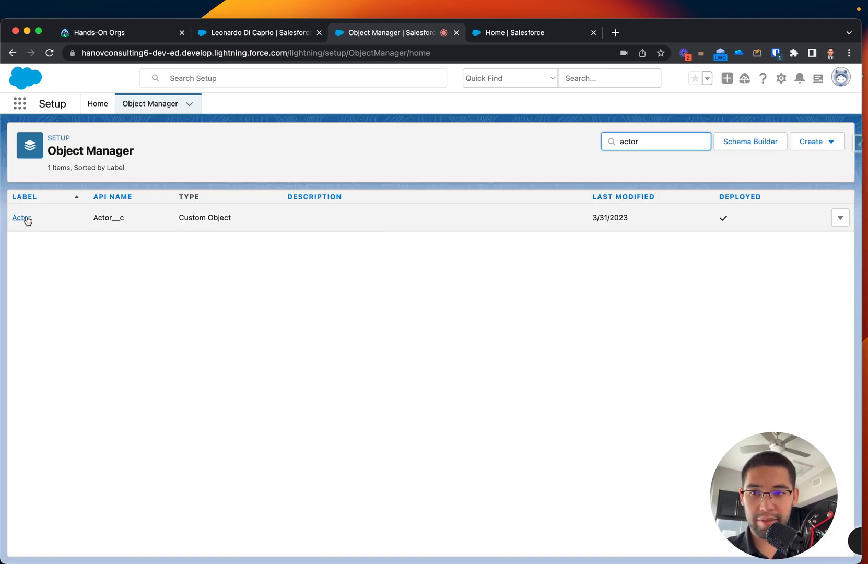
{"action": "left_click", "coordinate": [25, 218]}
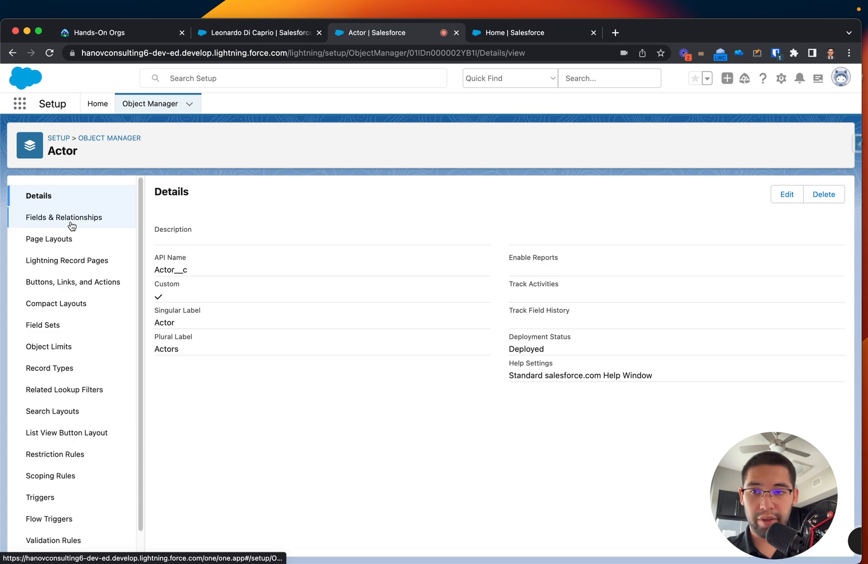
{"action": "left_click", "coordinate": [71, 225]}
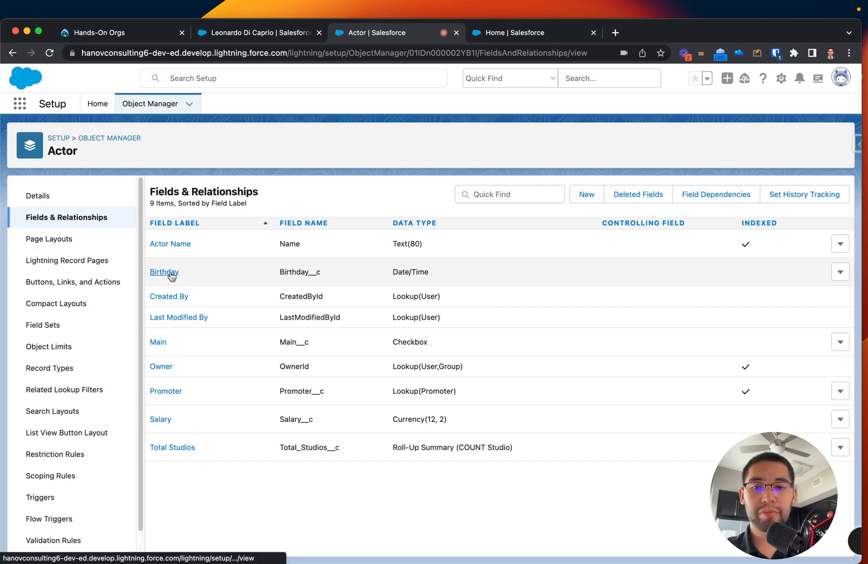
- Start a new custom field on the Actor object with the Roll-Up Summary data type, reading its description before continuing to the details
{"action": "left_click", "coordinate": [588, 195]}
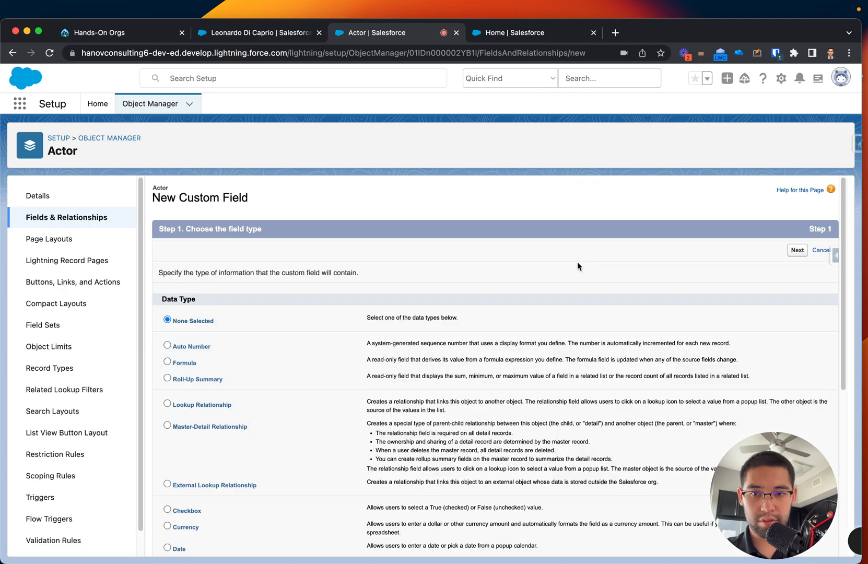
{"action": "scroll", "coordinate": [578, 282], "scroll_direction": "down", "scroll_amount": 4}
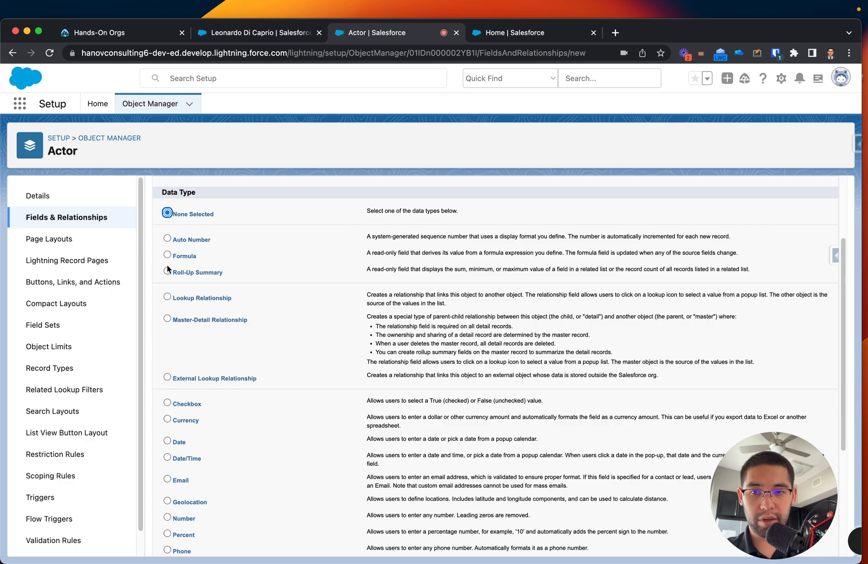
{"action": "left_click", "coordinate": [167, 272]}
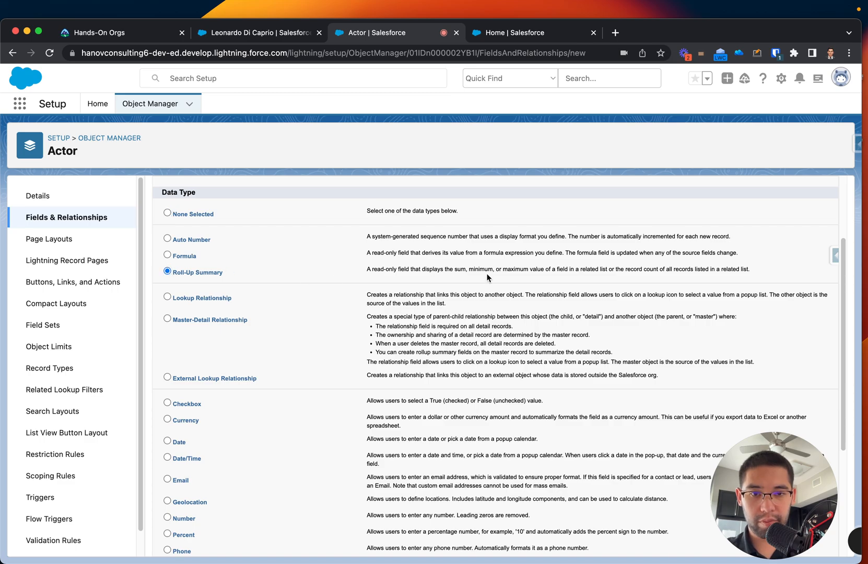
{"action": "scroll", "coordinate": [488, 269], "scroll_direction": "up", "scroll_amount": 5}
{"action": "scroll", "coordinate": [488, 270], "scroll_direction": "up", "scroll_amount": 2}
{"action": "scroll", "coordinate": [488, 269], "scroll_direction": "right", "scroll_amount": 3}
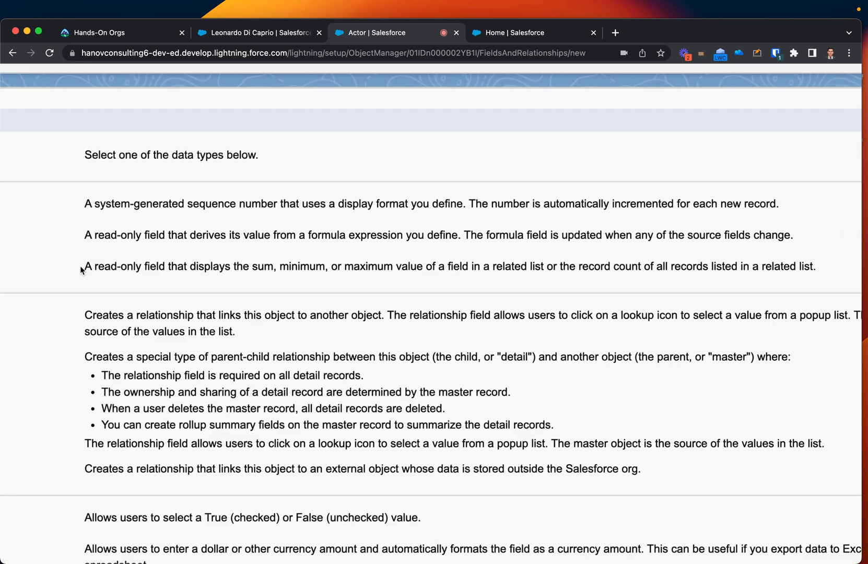
{"action": "left_click_drag", "start_coordinate": [80, 270], "coordinate": [324, 270]}
{"action": "scroll", "coordinate": [394, 267], "scroll_direction": "right", "scroll_amount": 1}
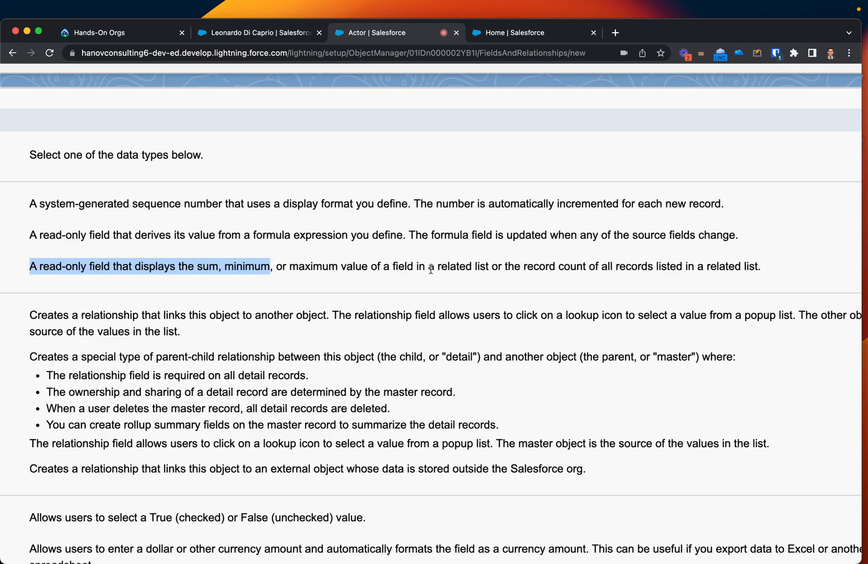
{"action": "left_click_drag", "start_coordinate": [437, 267], "coordinate": [505, 271]}
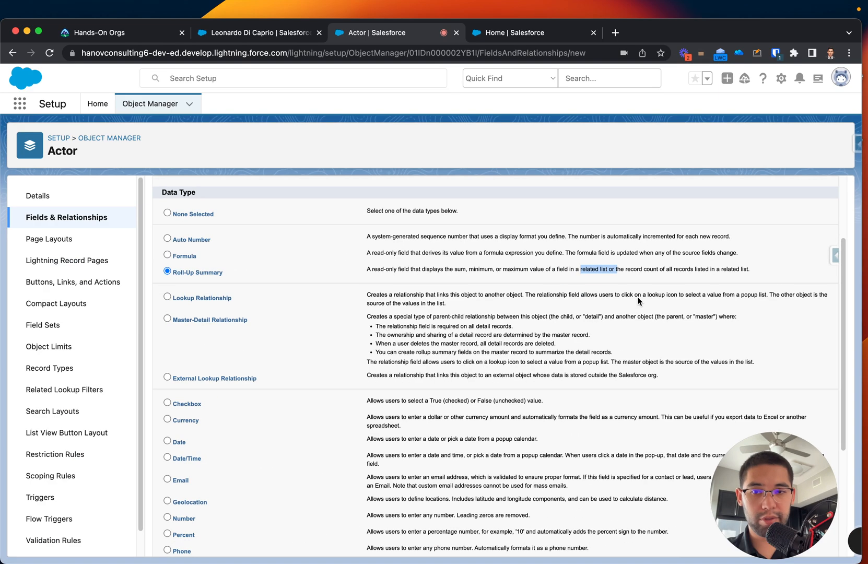
{"action": "scroll", "coordinate": [613, 307], "scroll_direction": "down", "scroll_amount": 5}
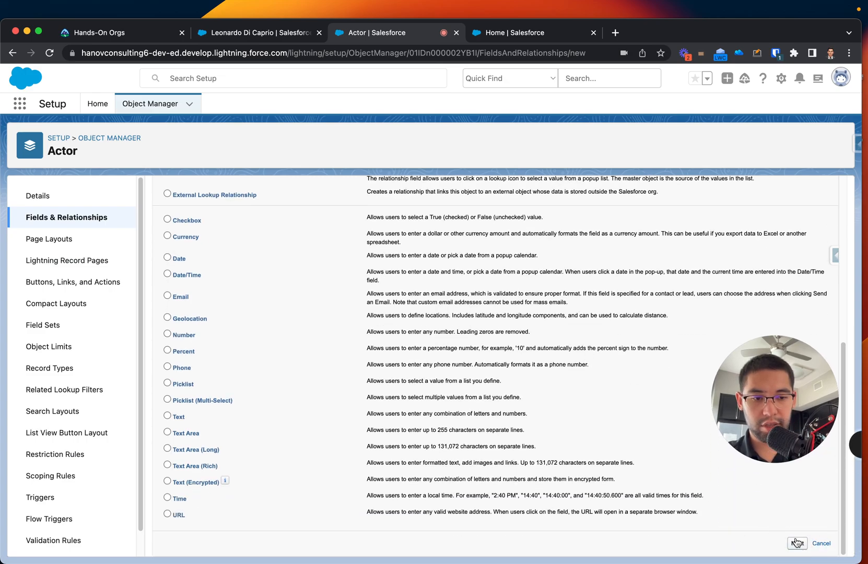
{"action": "left_click", "coordinate": [796, 543]}
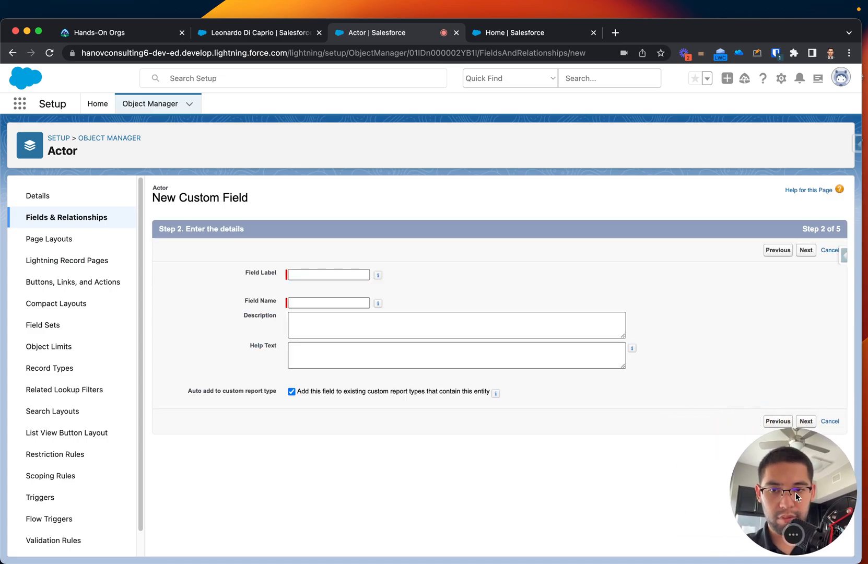
- Label the new field Total Cost of Studios, leave the description and help text blank, and continue to the summary calculation
{"action": "left_click", "coordinate": [312, 272]}
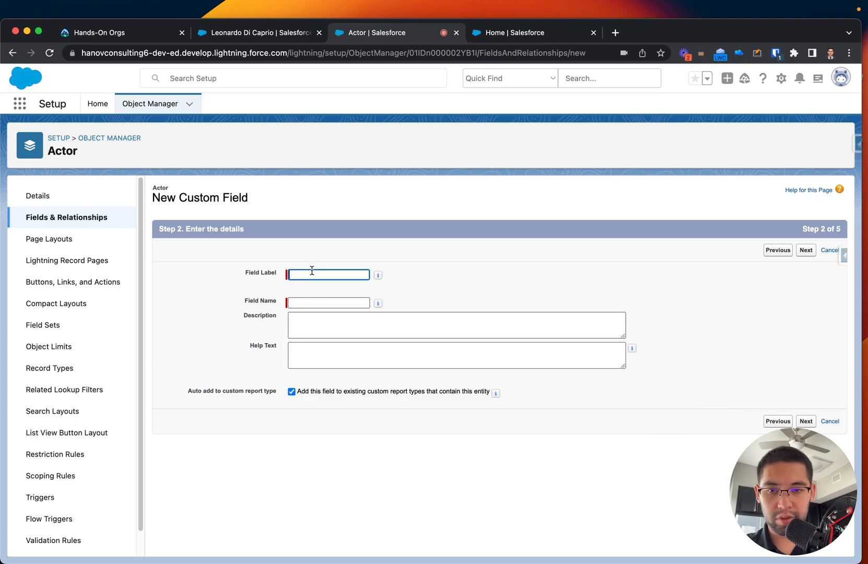
{"action": "type", "text": "T"}
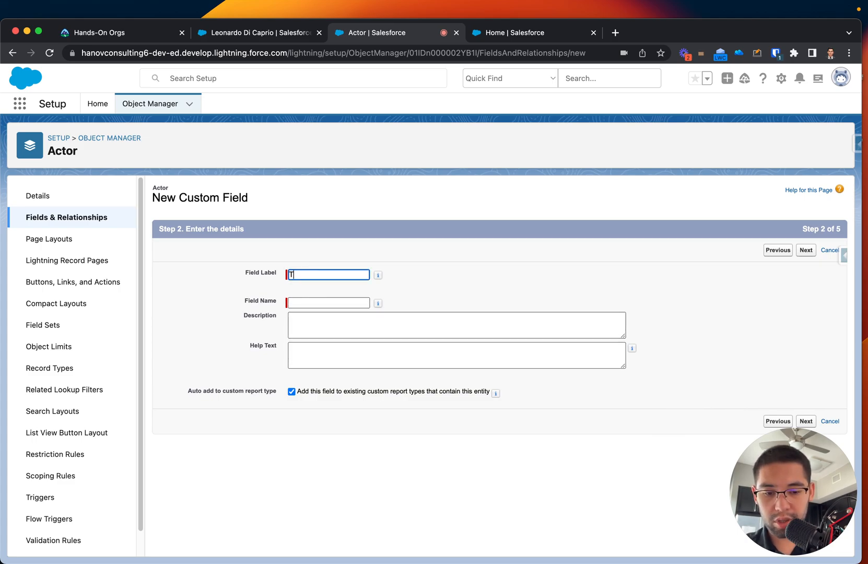
{"action": "type", "text": "ora"}
{"action": "type", "text": "ta"}
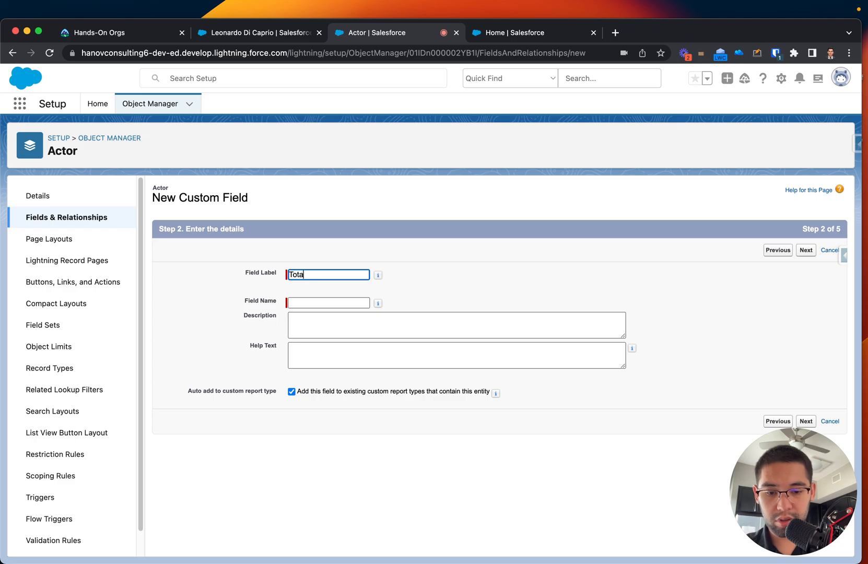
{"action": "type", "text": "l Cost of Studios"}
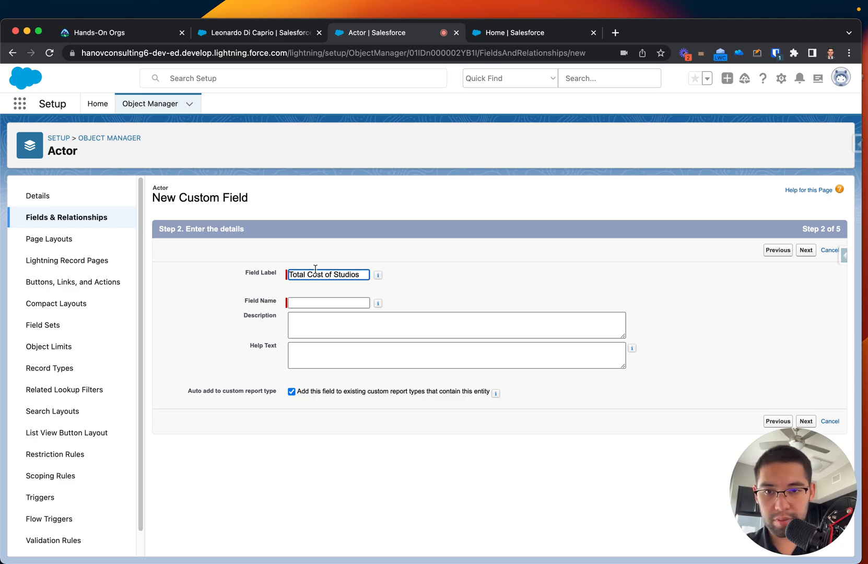
{"action": "left_click", "coordinate": [382, 291]}
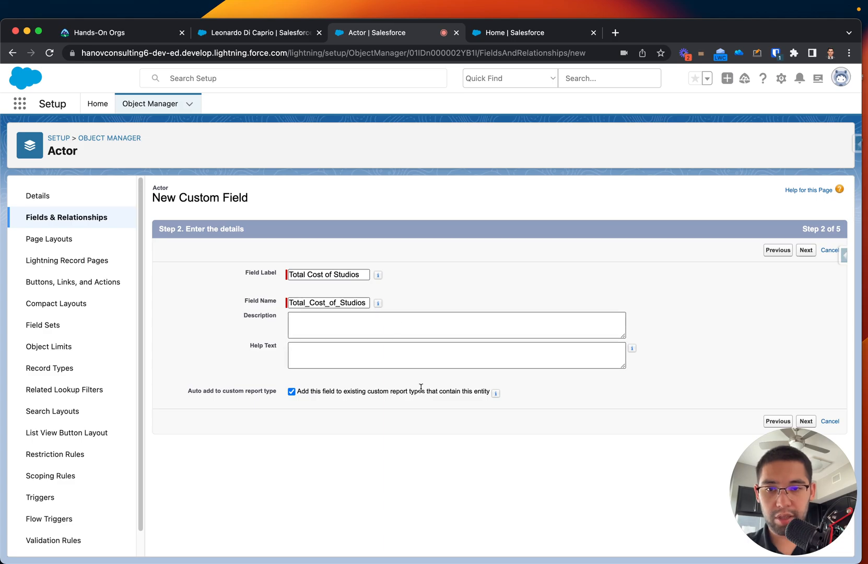
{"action": "left_click", "coordinate": [352, 349]}
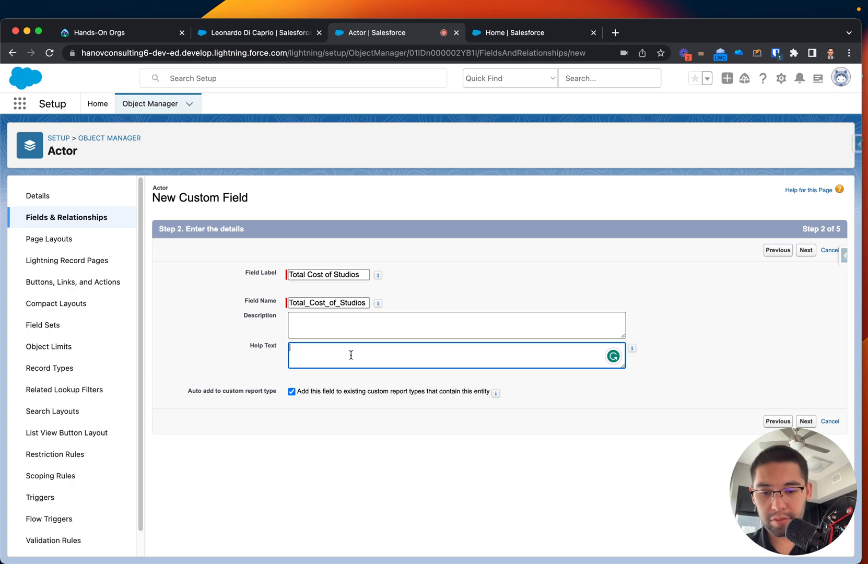
{"action": "left_click", "coordinate": [806, 421]}
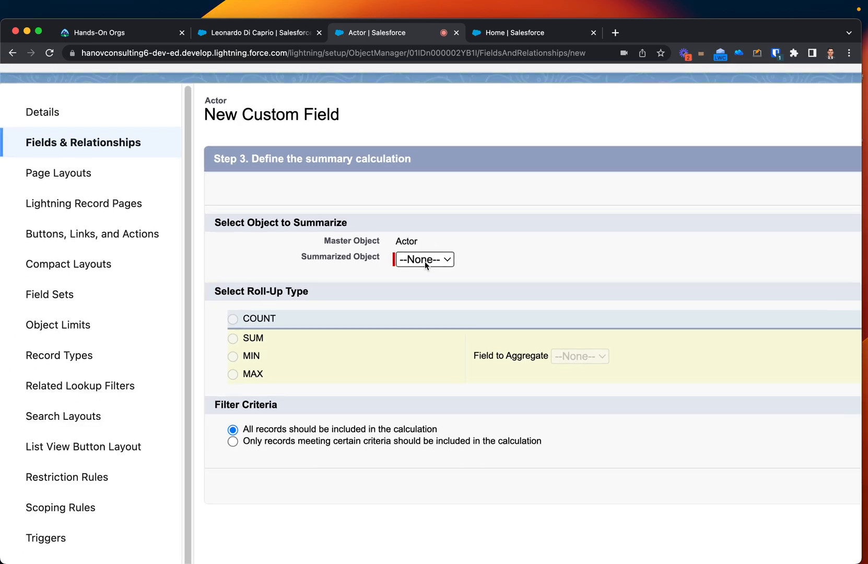
- Define the roll-up with Studios as the summarized object, using SUM on the Studio Cost field
{"action": "left_click", "coordinate": [426, 261]}
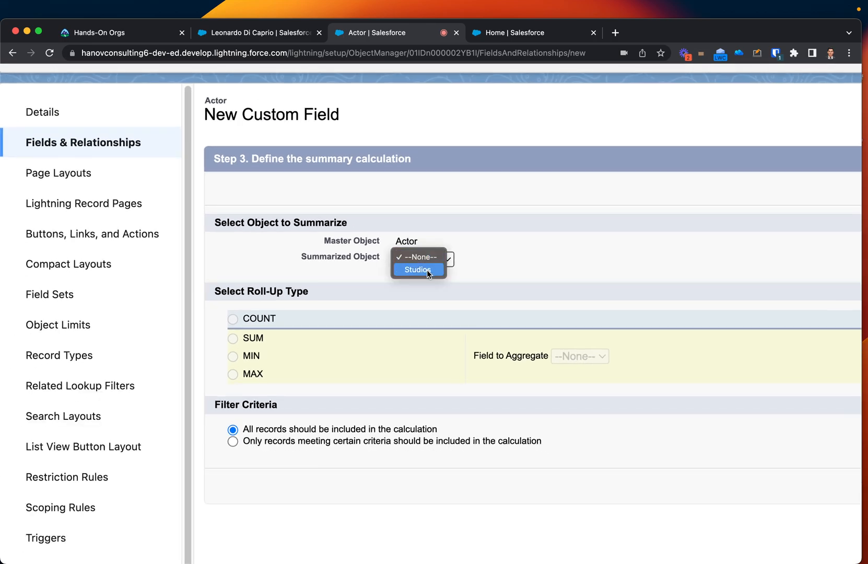
{"action": "left_click", "coordinate": [427, 269]}
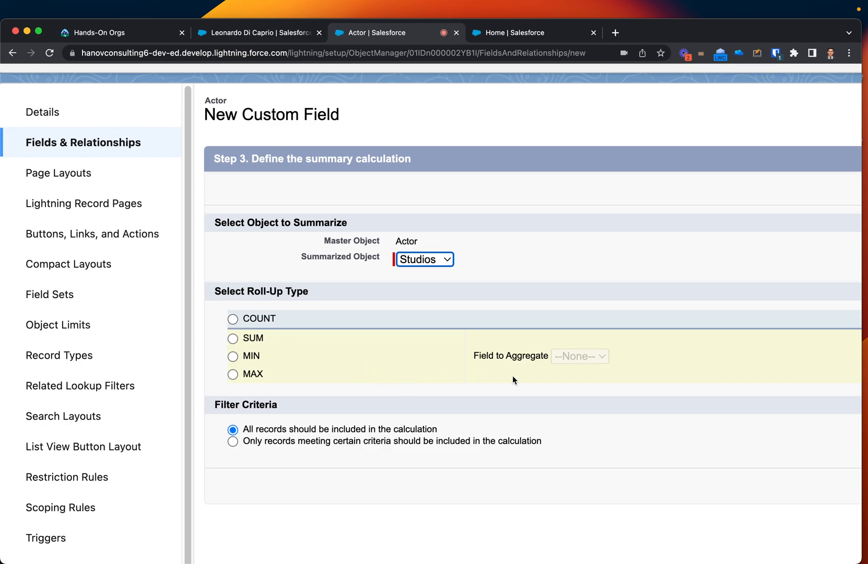
{"action": "left_click_drag", "start_coordinate": [473, 360], "coordinate": [511, 363]}
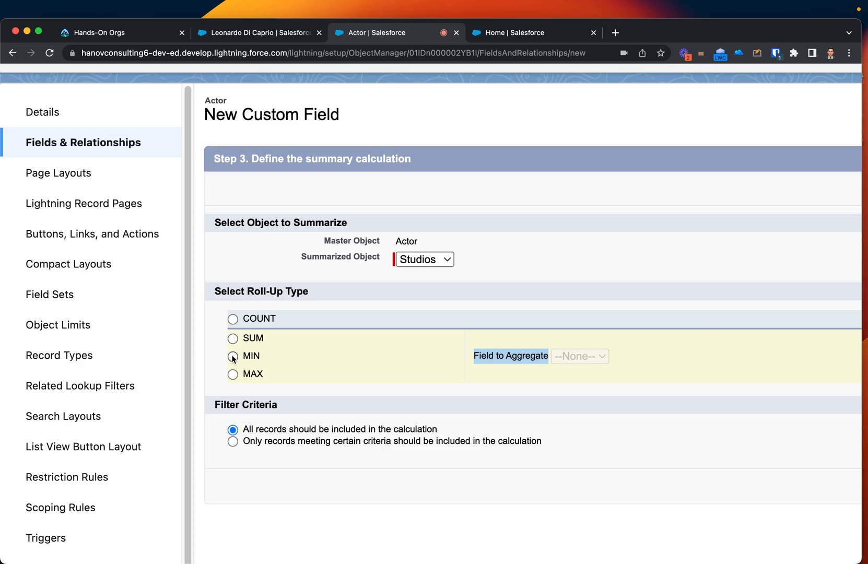
{"action": "left_click", "coordinate": [231, 338]}
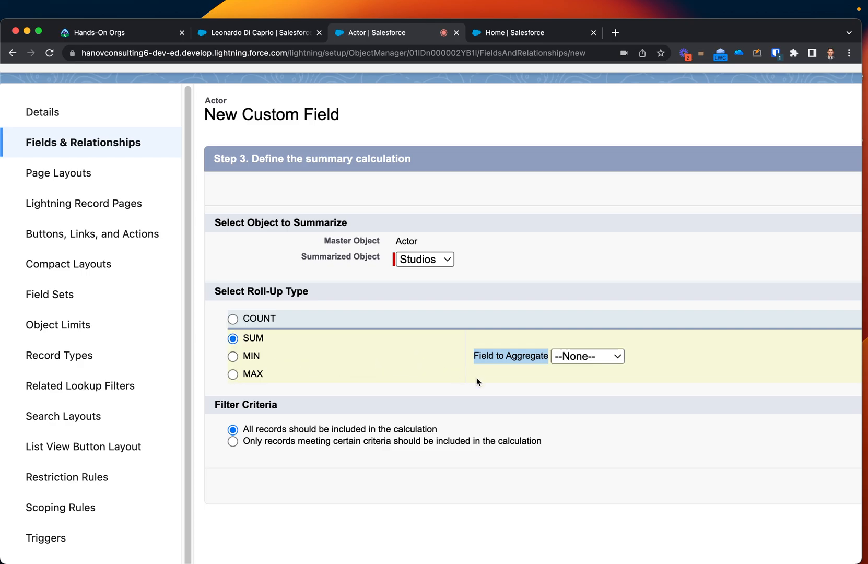
{"action": "left_click", "coordinate": [572, 356]}
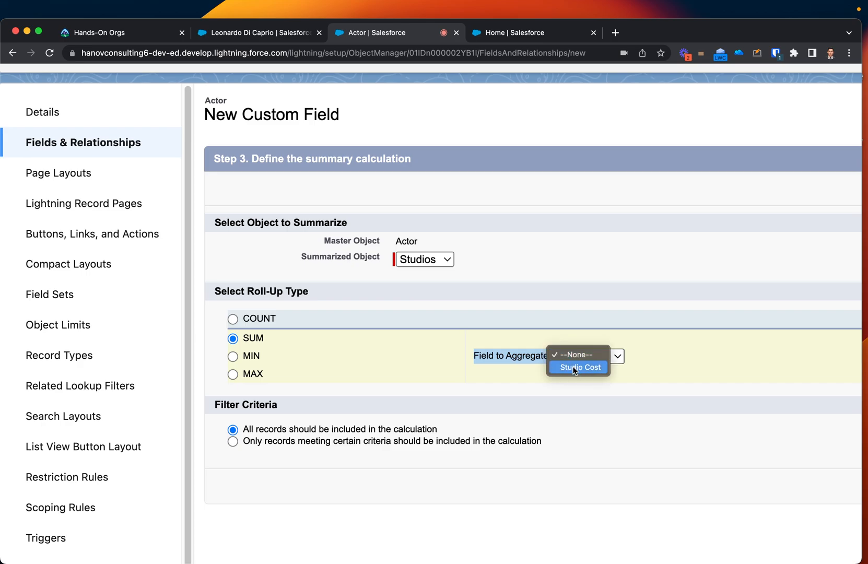
{"action": "left_click", "coordinate": [572, 366]}
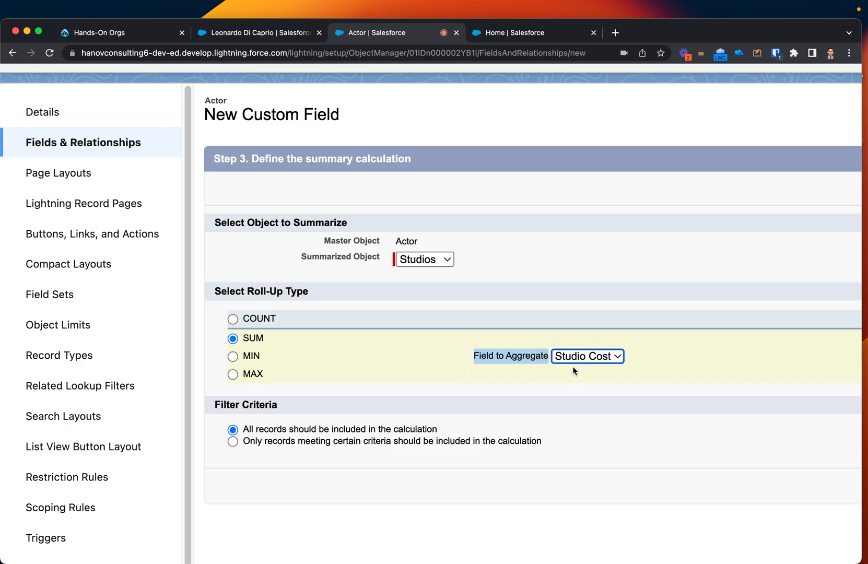
{"action": "left_click", "coordinate": [519, 353]}
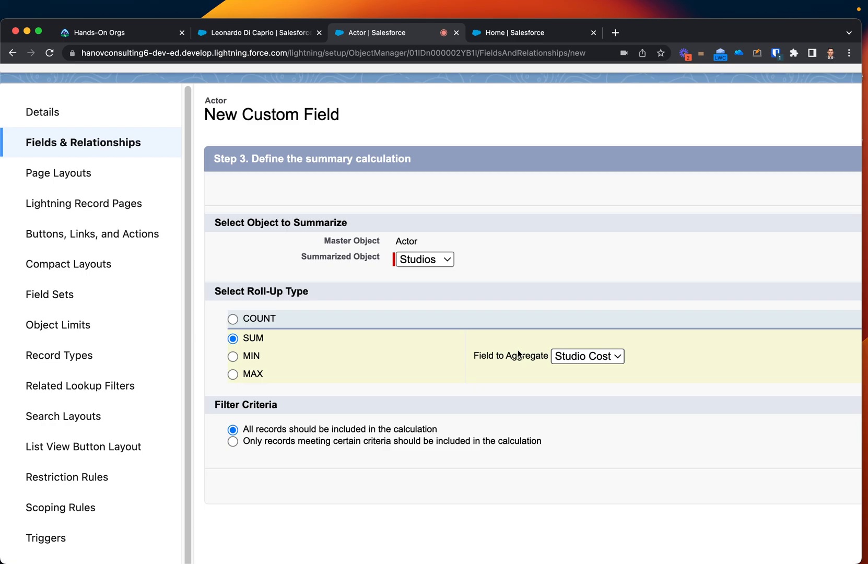
{"action": "left_click", "coordinate": [233, 358]}
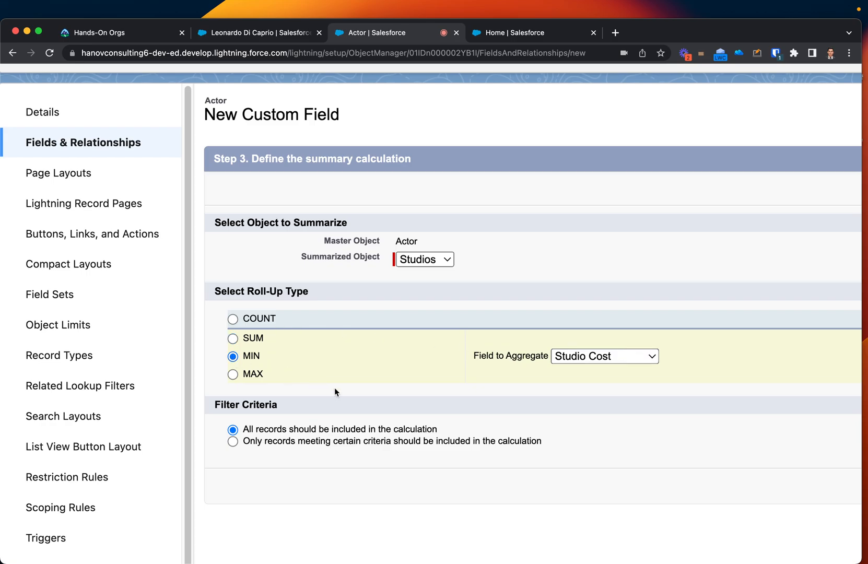
{"action": "left_click", "coordinate": [236, 337]}
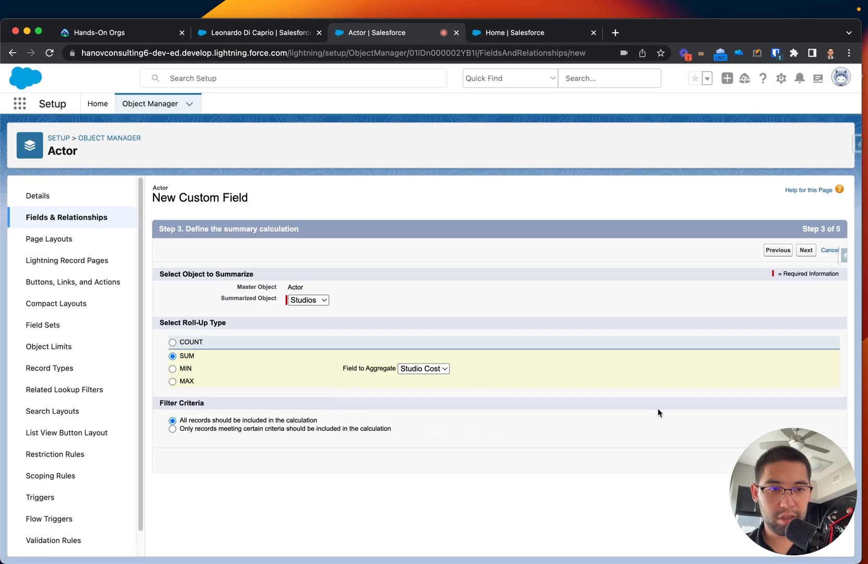
- Accept the default field-level security and Actor Layout placement, and save the Total Cost of Studios field
{"action": "left_click", "coordinate": [806, 251]}
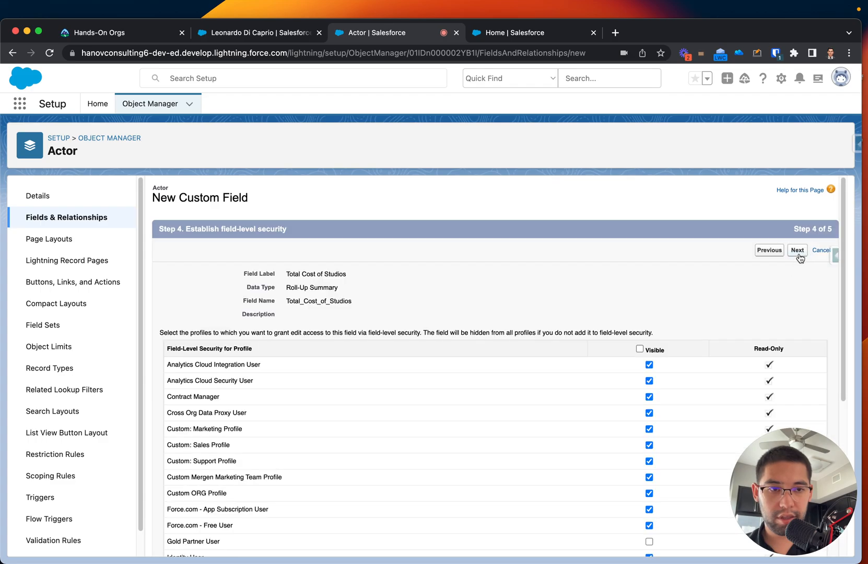
{"action": "left_click", "coordinate": [799, 255]}
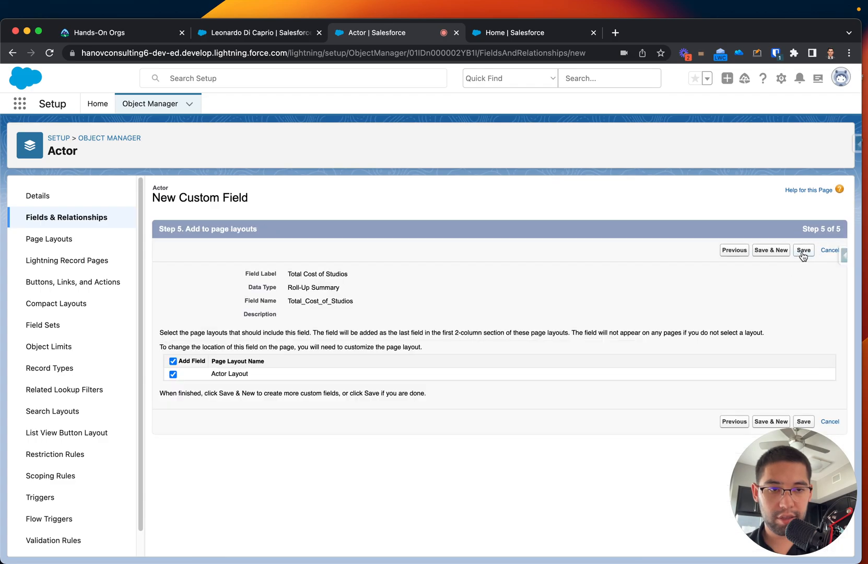
{"action": "left_click", "coordinate": [803, 251]}
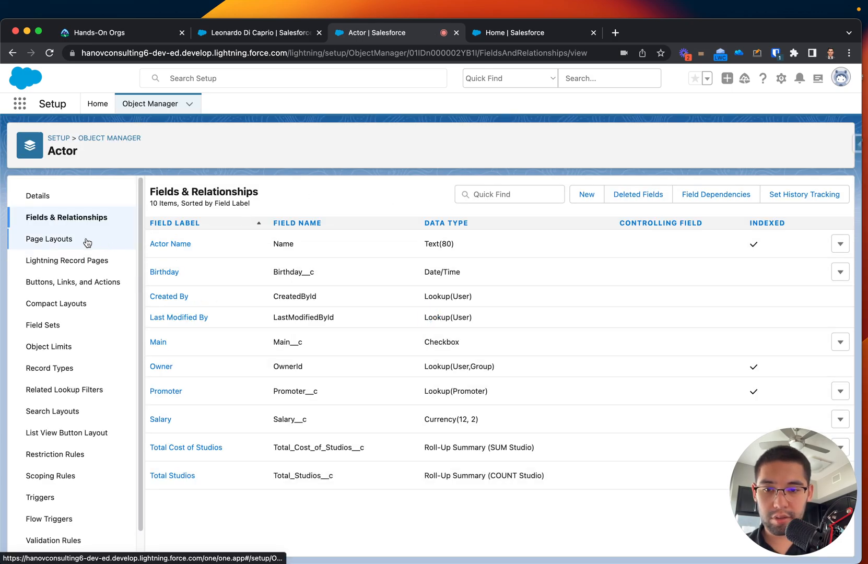
- Open the Actor Layout page layout and move Total Cost of Studios directly below Total Studios in the Information section
{"action": "left_click", "coordinate": [65, 244]}
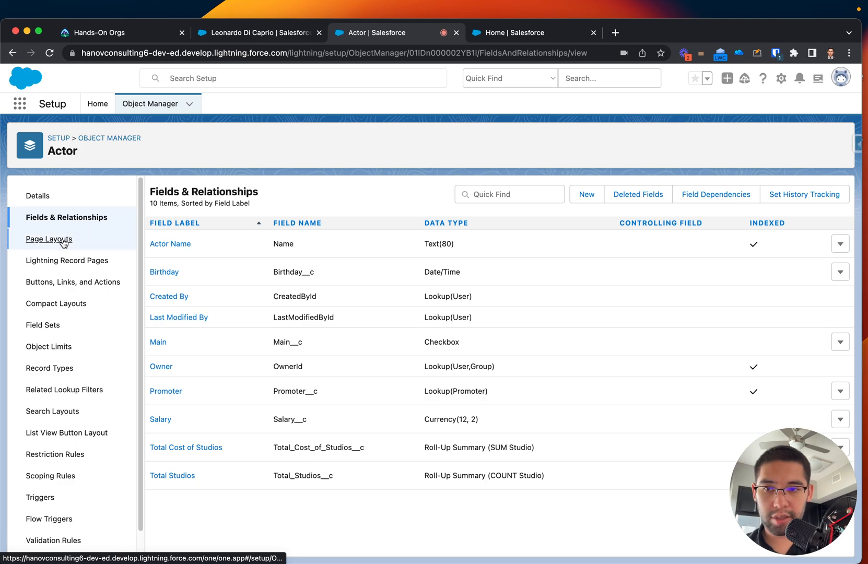
{"action": "left_click", "coordinate": [189, 245]}
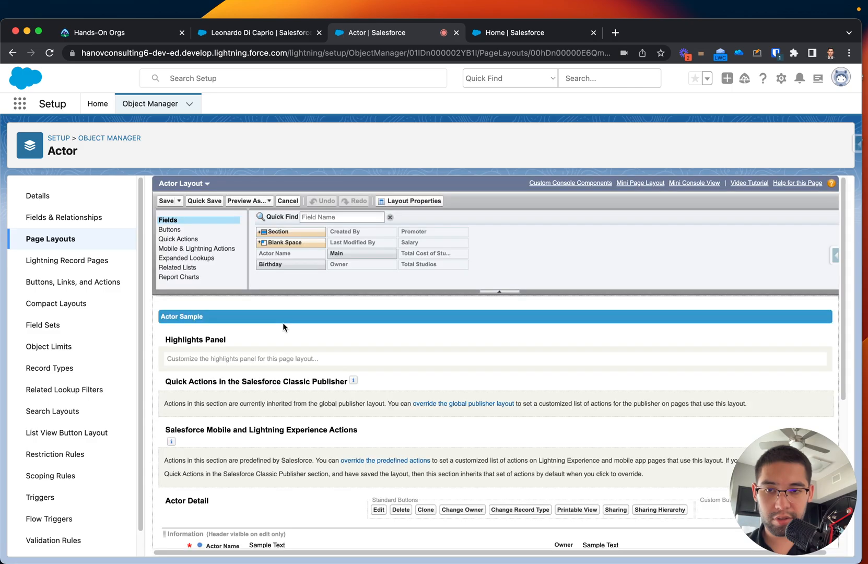
{"action": "scroll", "coordinate": [466, 416], "scroll_direction": "down", "scroll_amount": 5}
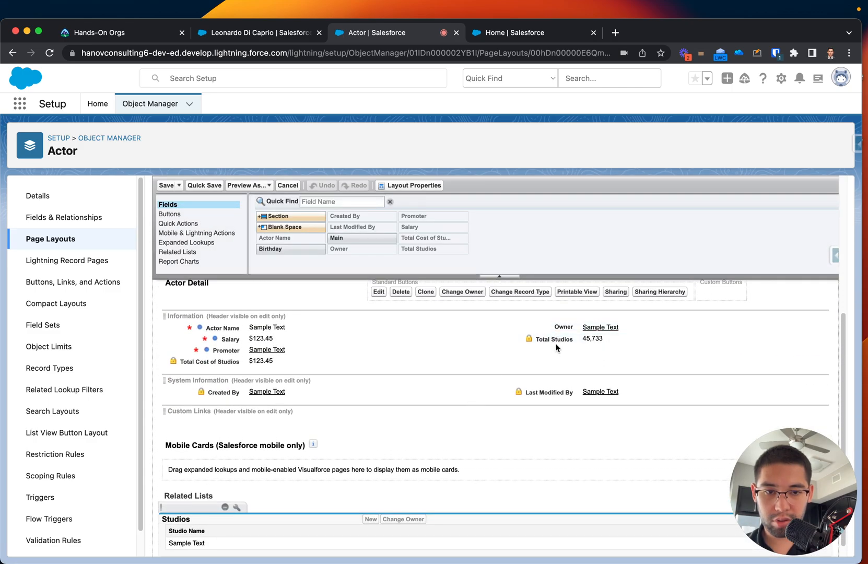
{"action": "left_click", "coordinate": [210, 363]}
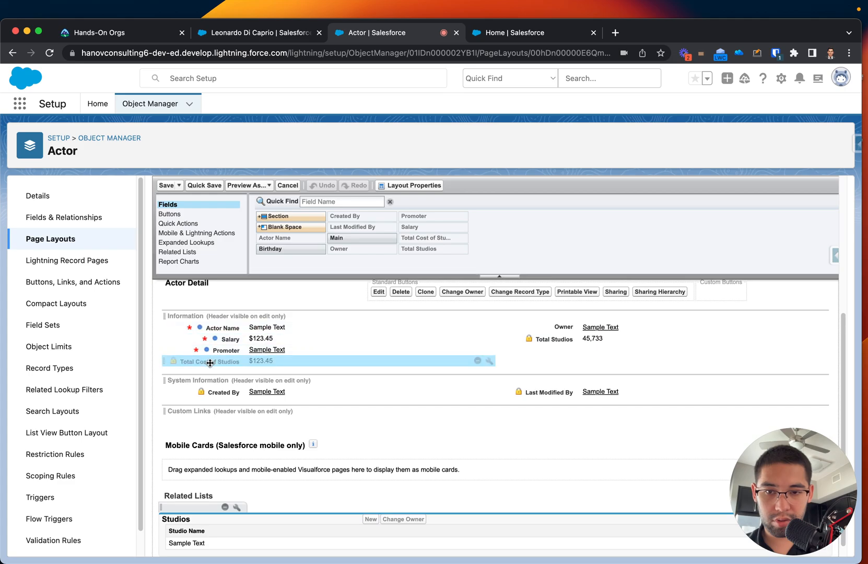
{"action": "left_click_drag", "start_coordinate": [210, 363], "coordinate": [544, 340]}
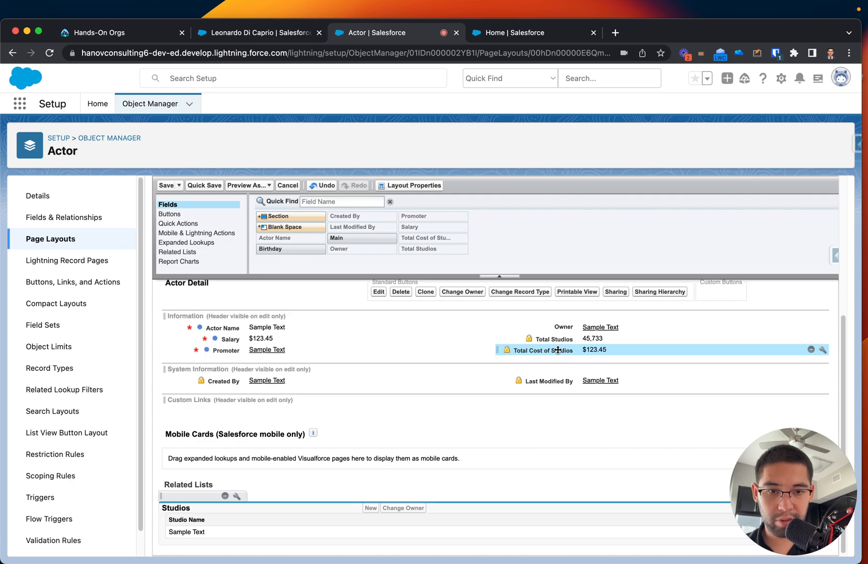
- Save the Actor Layout with Total Cost of Studios placed below Total Studios
{"action": "mouse_move", "coordinate": [558, 351]}
{"action": "left_mouse_down"}
{"action": "mouse_move", "coordinate": [558, 334]}
{"action": "mouse_move", "coordinate": [543, 355]}
{"action": "mouse_move", "coordinate": [552, 357]}
{"action": "left_mouse_up"}
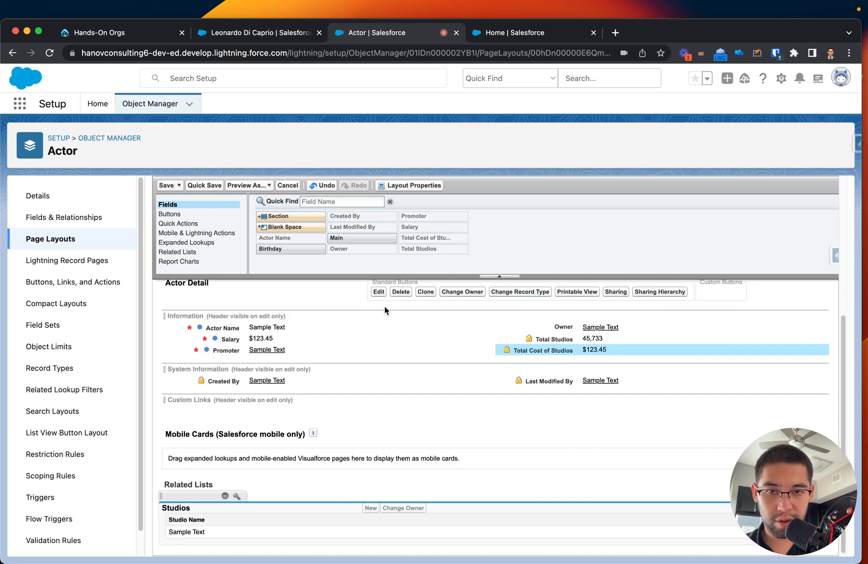
{"action": "left_click", "coordinate": [167, 185]}
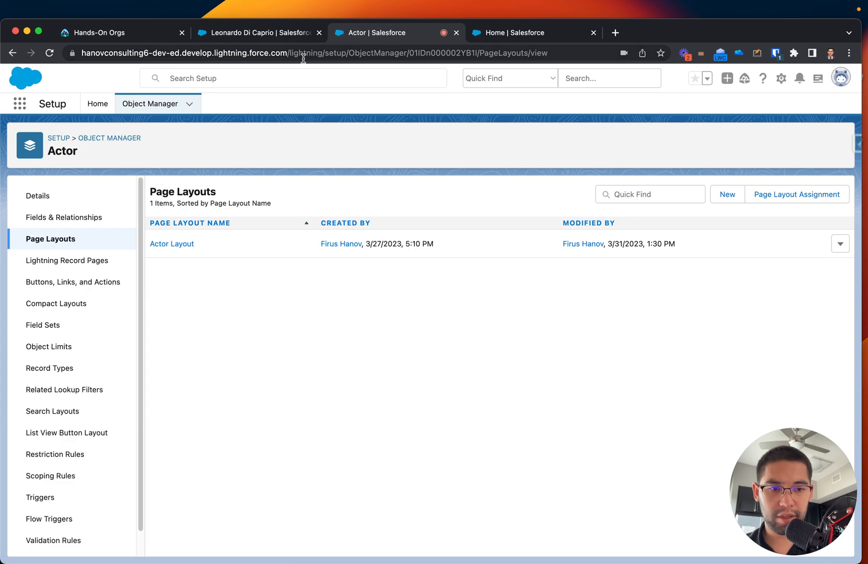
- Reload the Leonardo Di Caprio actor record and check Total Cost of Studios in its details
{"action": "left_click", "coordinate": [286, 36]}
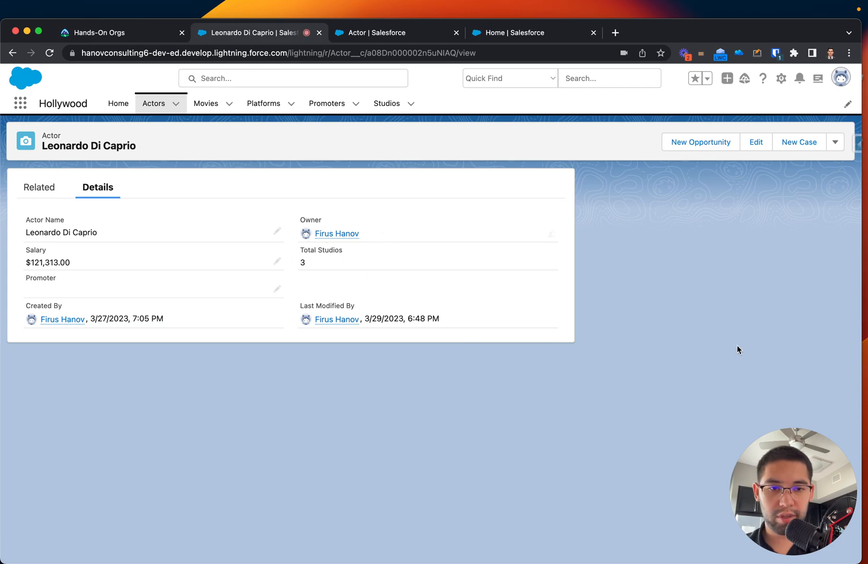
{"action": "left_click", "coordinate": [39, 187]}
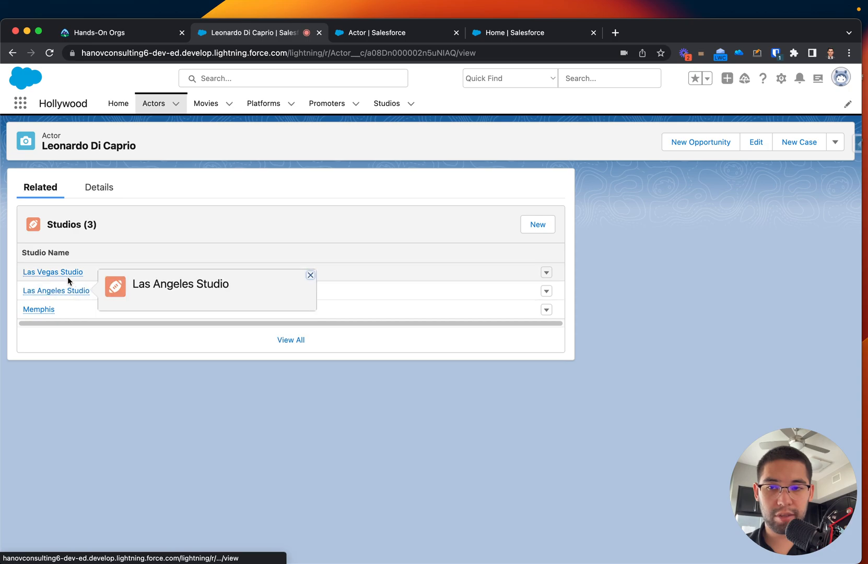
{"action": "left_click", "coordinate": [99, 188]}
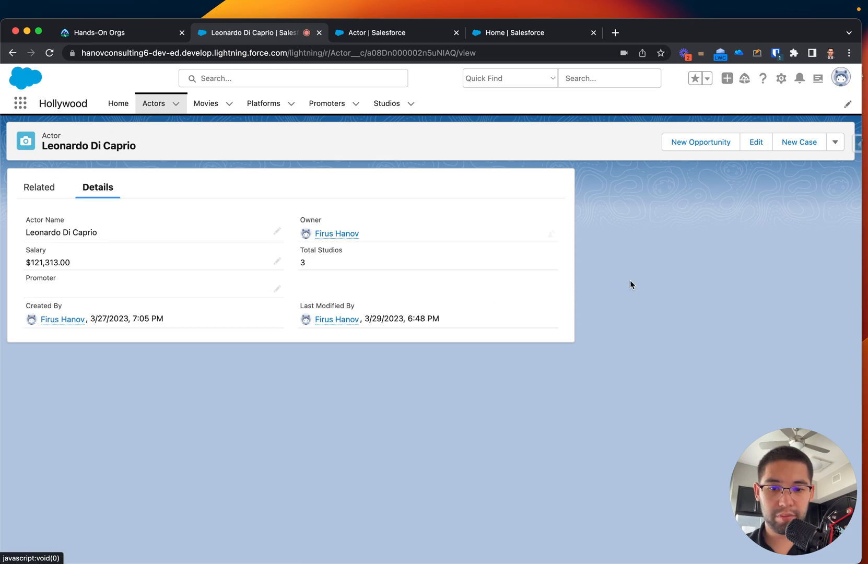
{"action": "key", "text": "super+r"}
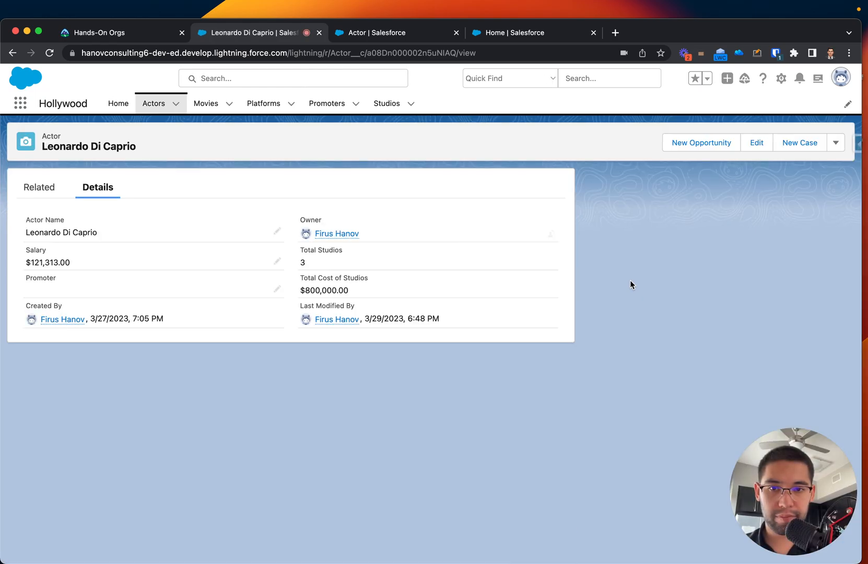
{"action": "left_click_drag", "start_coordinate": [299, 290], "coordinate": [348, 289]}
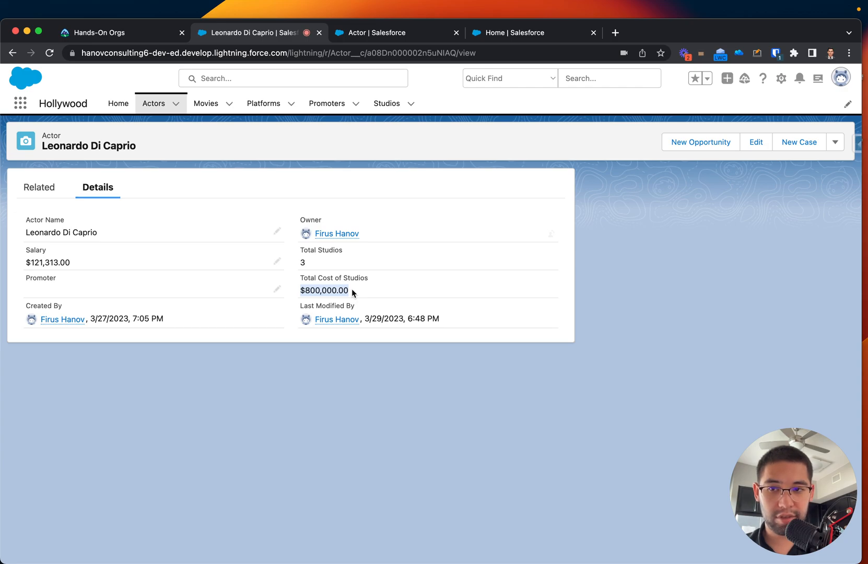
- Open the actor's related Las Vegas Studio, Los Angeles Studio and Memphis records, each in its own browser tab
{"action": "left_click", "coordinate": [53, 191]}
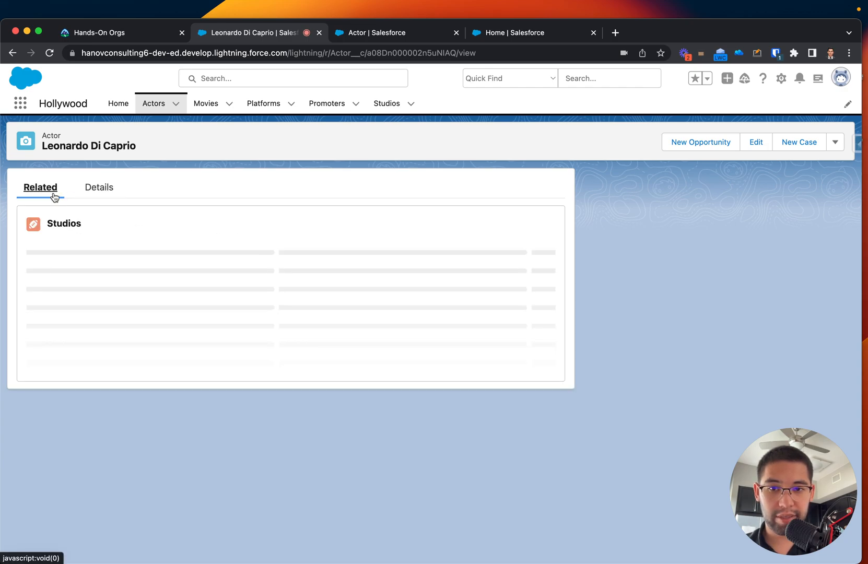
{"action": "mouse_move", "coordinate": [76, 276]}
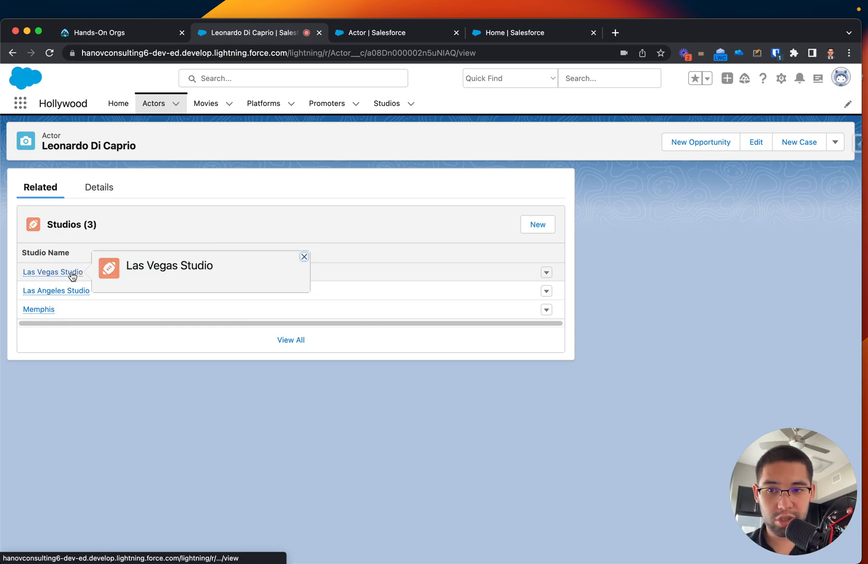
{"action": "left_click", "coordinate": [36, 273], "text": "super"}
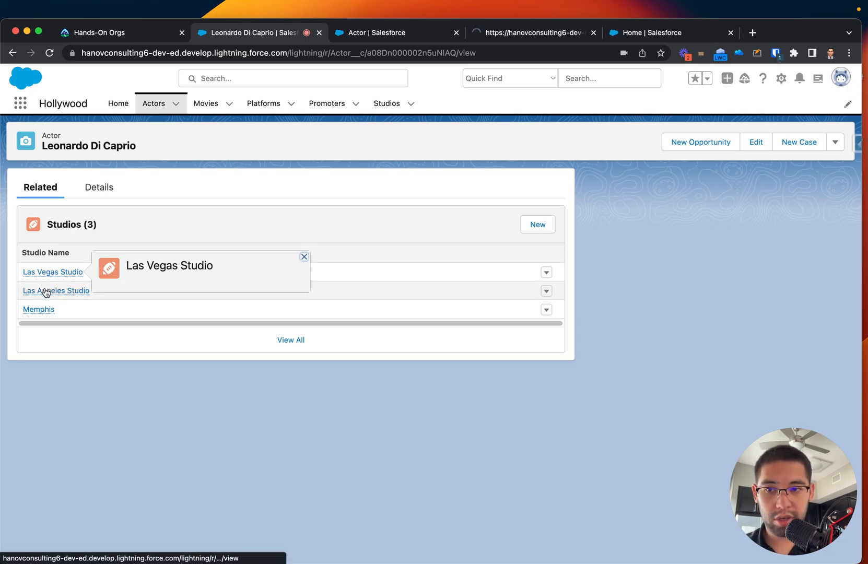
{"action": "left_click", "coordinate": [46, 291], "text": "super"}
{"action": "left_click", "coordinate": [36, 309], "text": "super"}
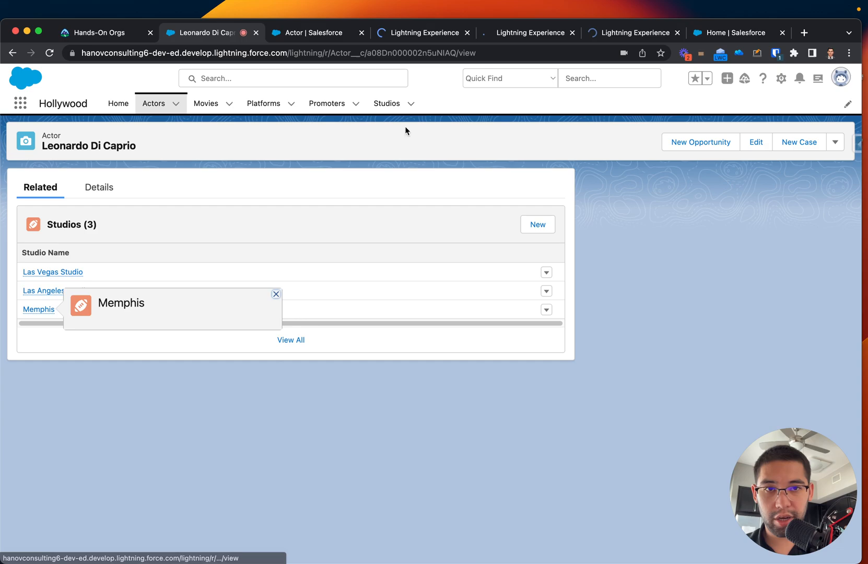
- Examine the Studio Cost on the Las Vegas Studio, Los Angeles Studio and Memphis records
{"action": "left_click", "coordinate": [422, 33]}
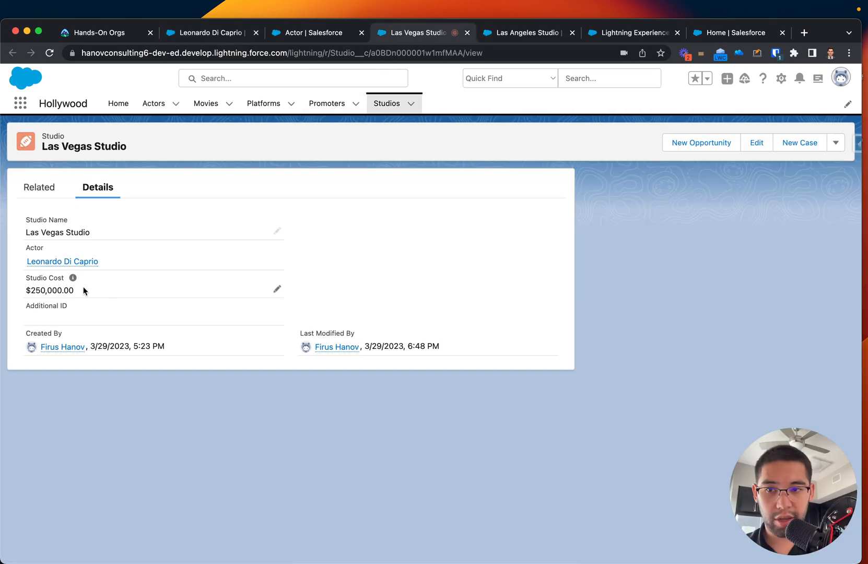
{"action": "left_click_drag", "start_coordinate": [78, 291], "coordinate": [25, 294]}
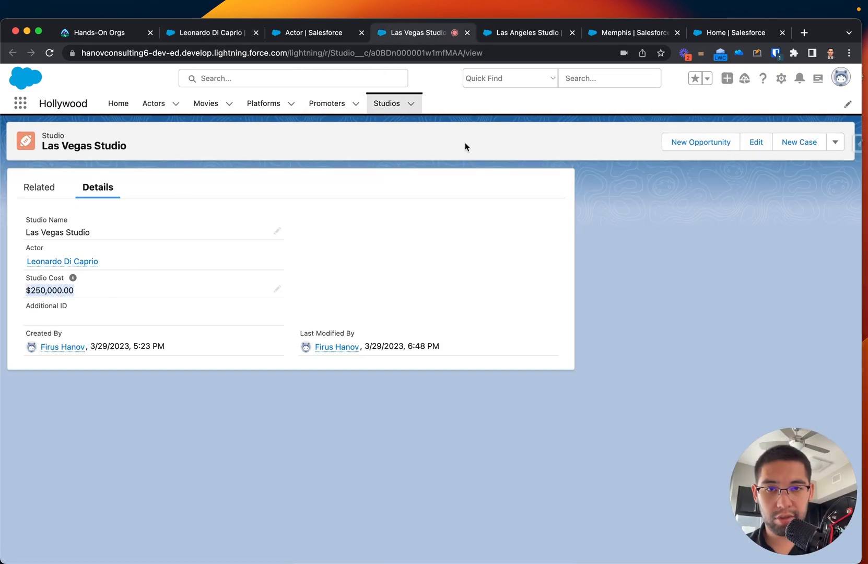
{"action": "left_click", "coordinate": [523, 32]}
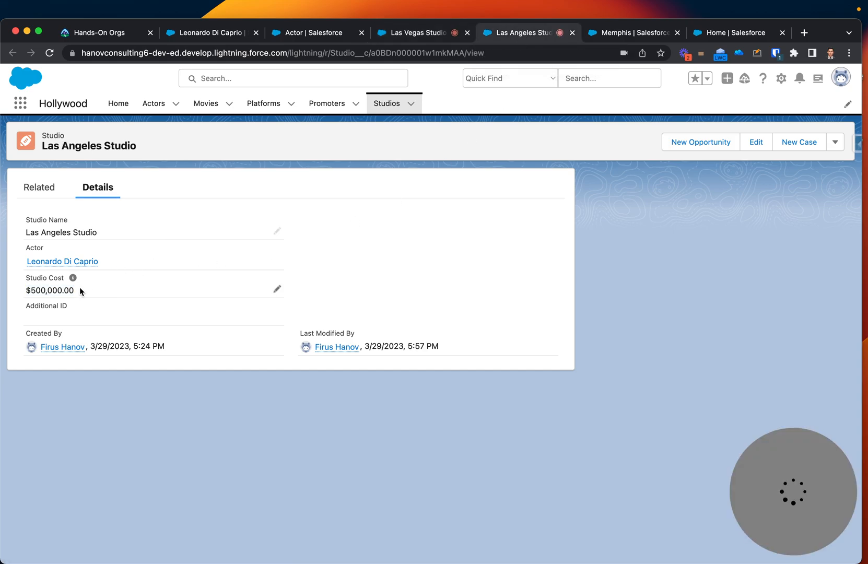
{"action": "key", "text": "ctrl+Tab"}
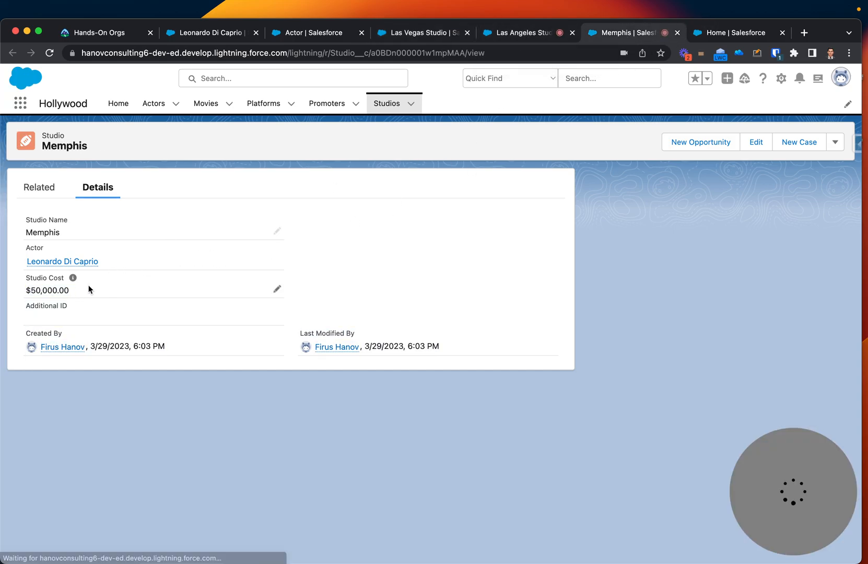
{"action": "left_click_drag", "start_coordinate": [88, 286], "coordinate": [30, 290]}
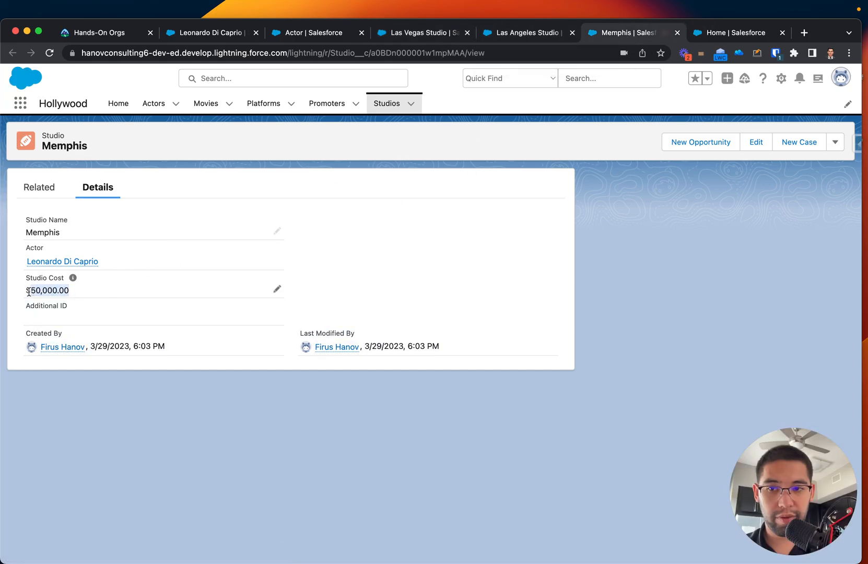
{"action": "left_click", "coordinate": [525, 33]}
{"action": "left_click", "coordinate": [432, 35]}
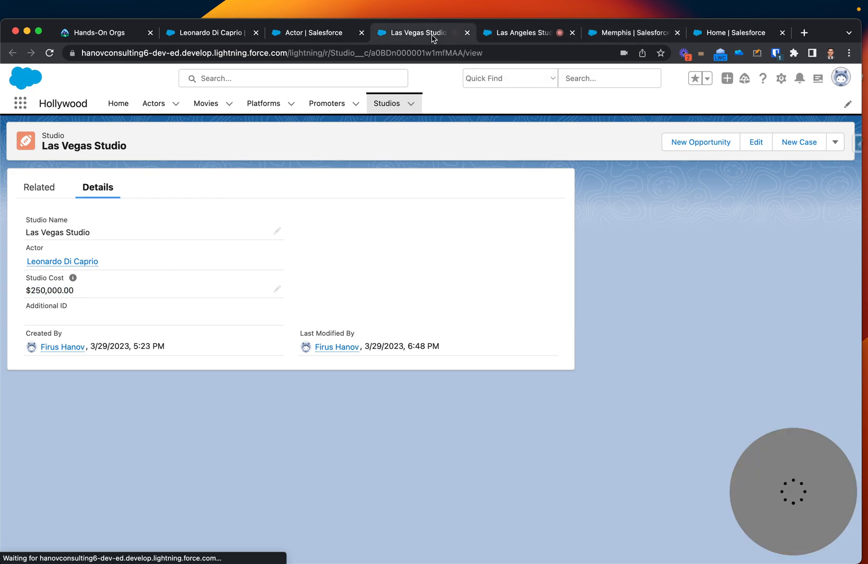
- Return to the Leonardo Di Caprio record's details and compare Total Cost of Studios with the individual studio costs
{"action": "left_click", "coordinate": [316, 34]}
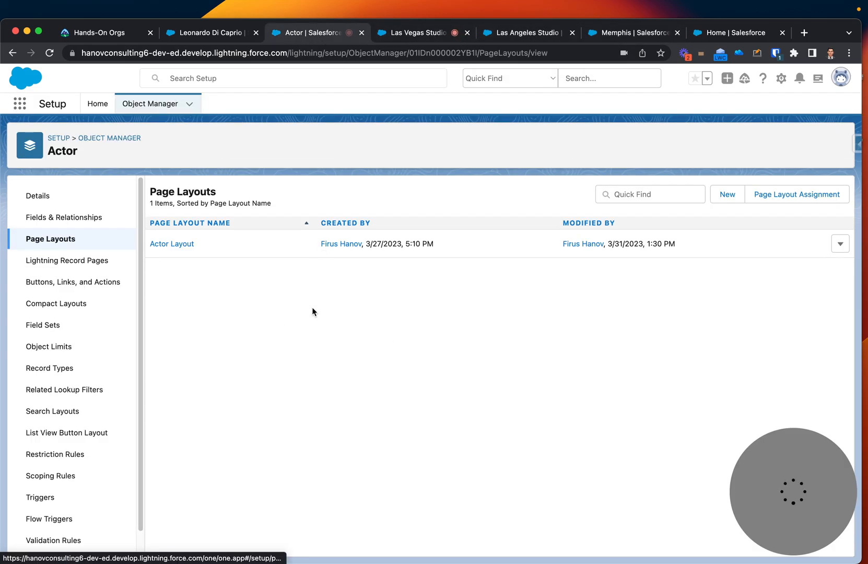
{"action": "left_click", "coordinate": [184, 37]}
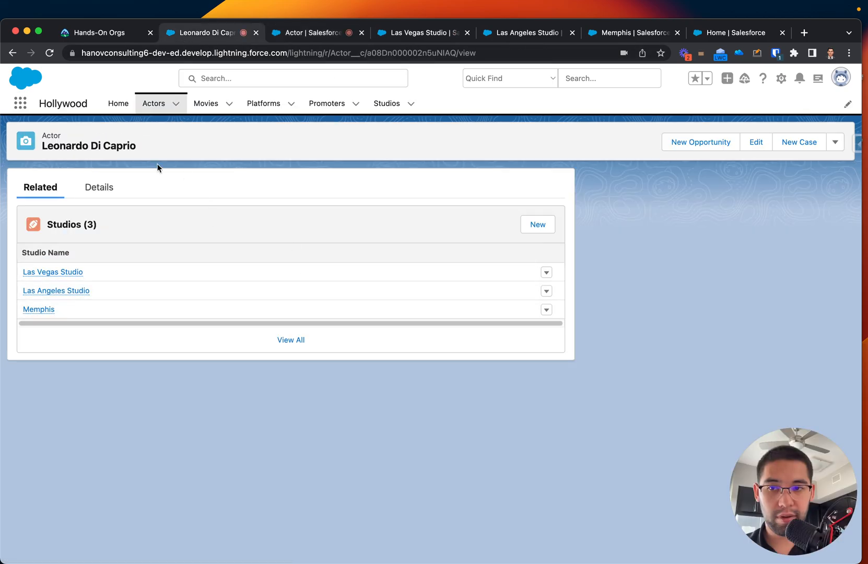
{"action": "left_click", "coordinate": [88, 187]}
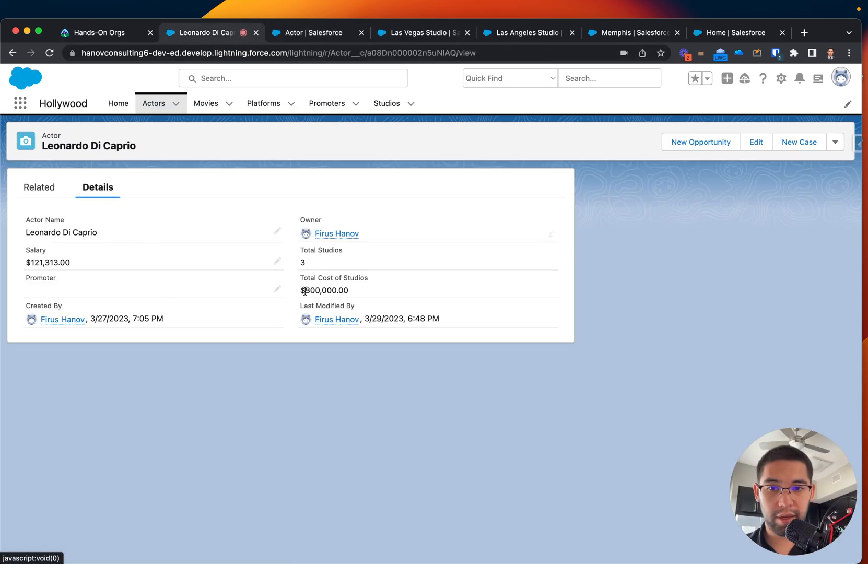
{"action": "left_click_drag", "start_coordinate": [305, 291], "coordinate": [348, 291]}
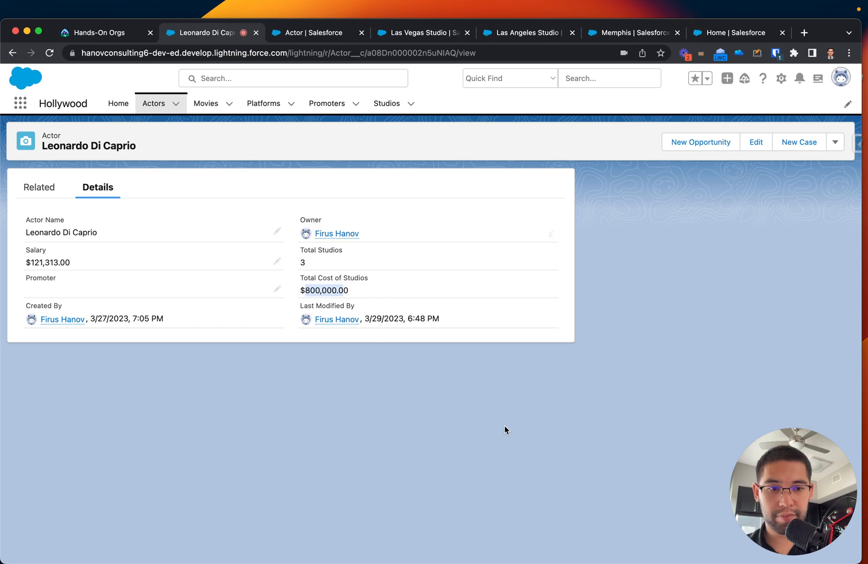